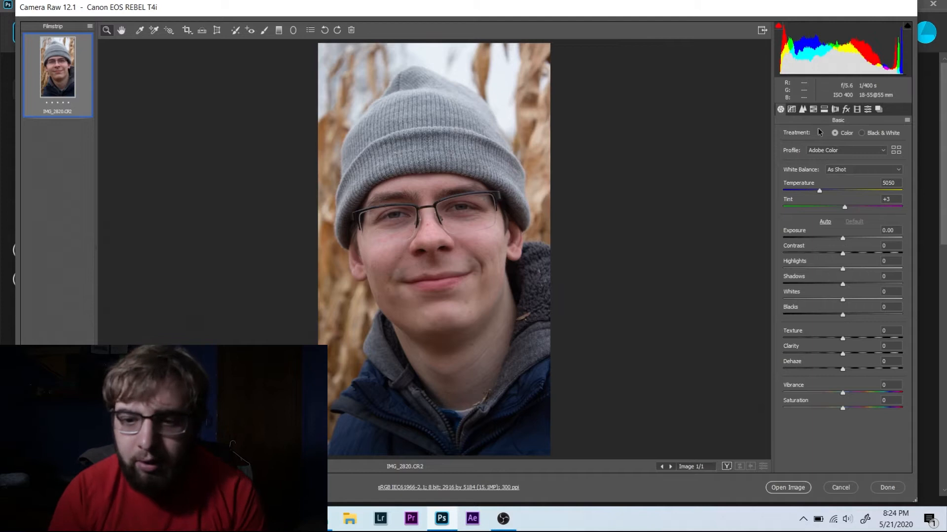
# - Remove chromatic aberration and enable profile corrections for the portrait's lens
pyautogui.click(834, 109)
pyautogui.click(807, 156)
pyautogui.click(806, 164)
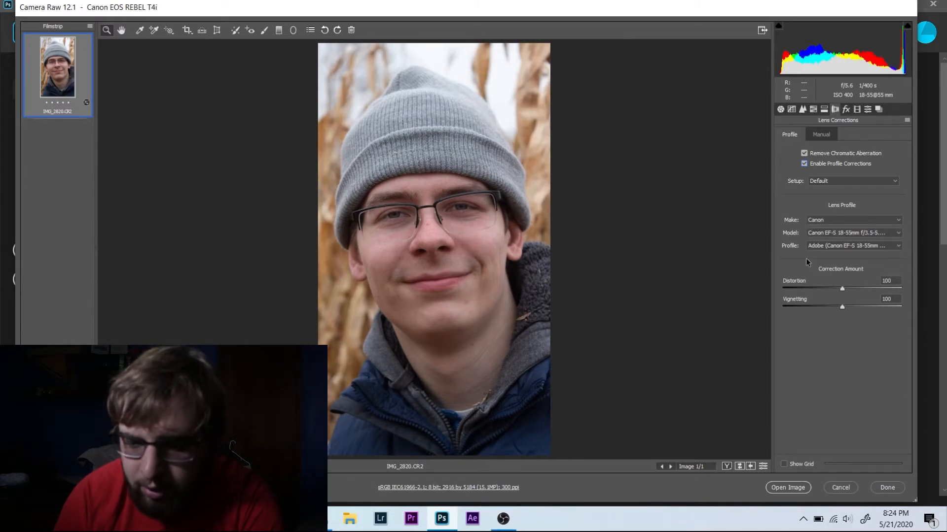
# - Choose Canon as the lens make and the Canon EF-S 18-55mm as the lens model for the profile correction
pyautogui.click(813, 223)
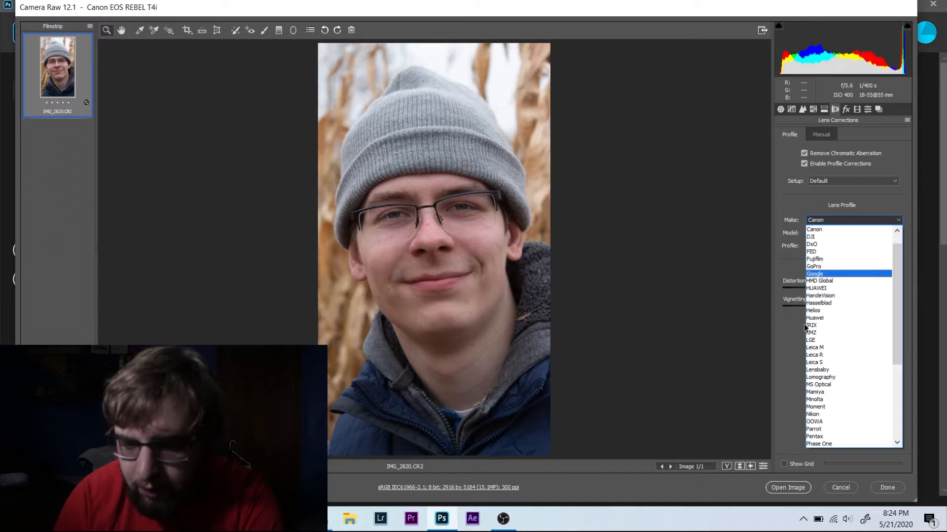
pyautogui.scroll(1, 834, 243)
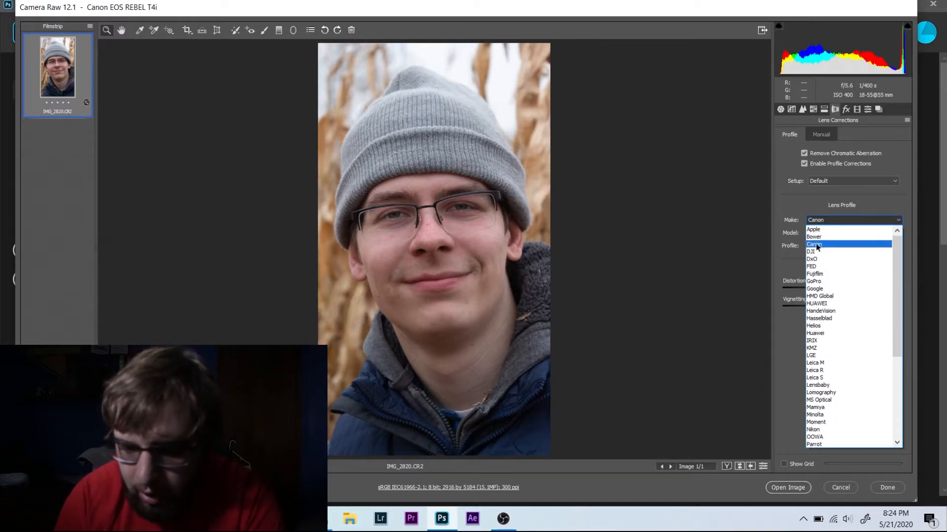
pyautogui.click(816, 244)
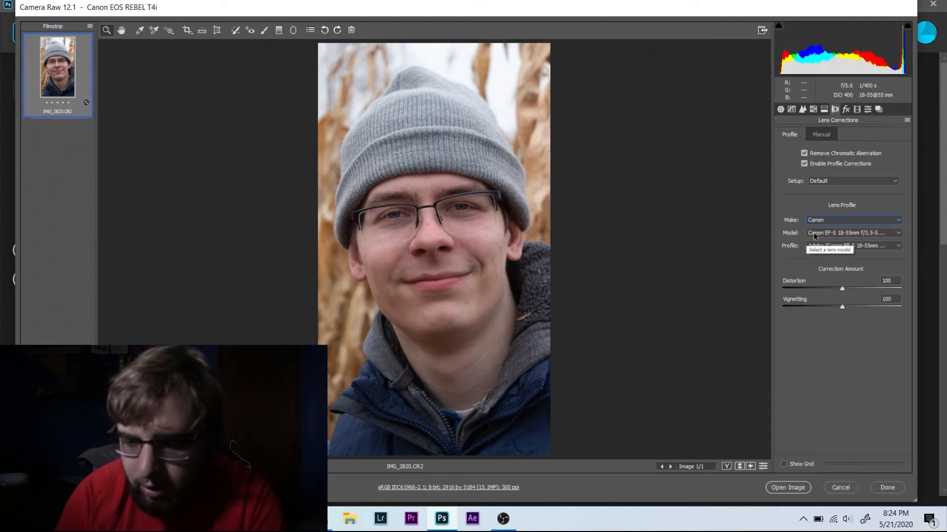
pyautogui.click(816, 232)
pyautogui.click(822, 242)
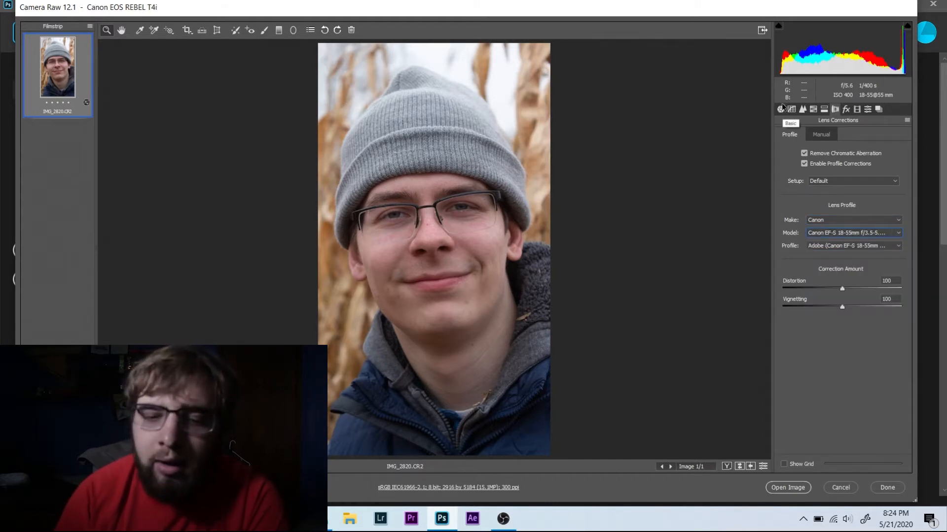
# - Set the sharpening masking to 71, previewing the mask while adjusting it
pyautogui.click(802, 109)
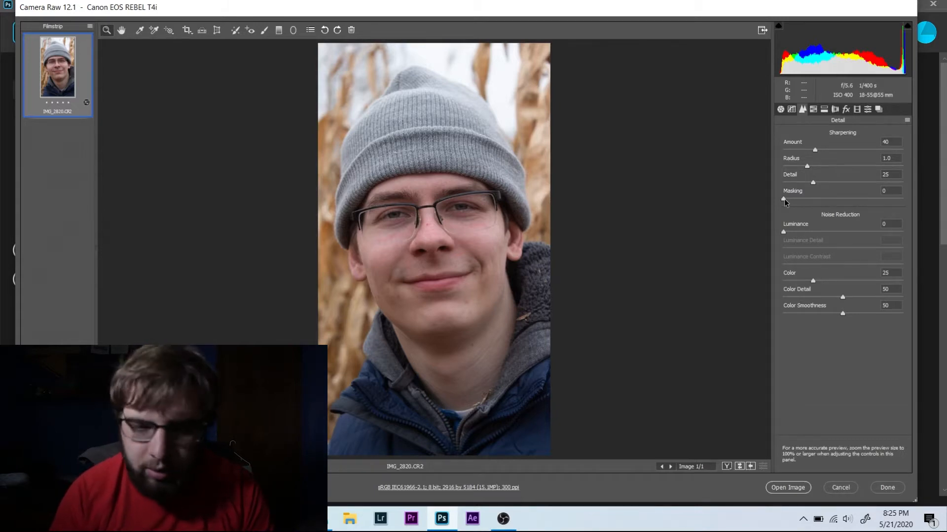
pyautogui.press('alt')
pyautogui.moveTo(784, 199); pyautogui.dragTo(860, 195)
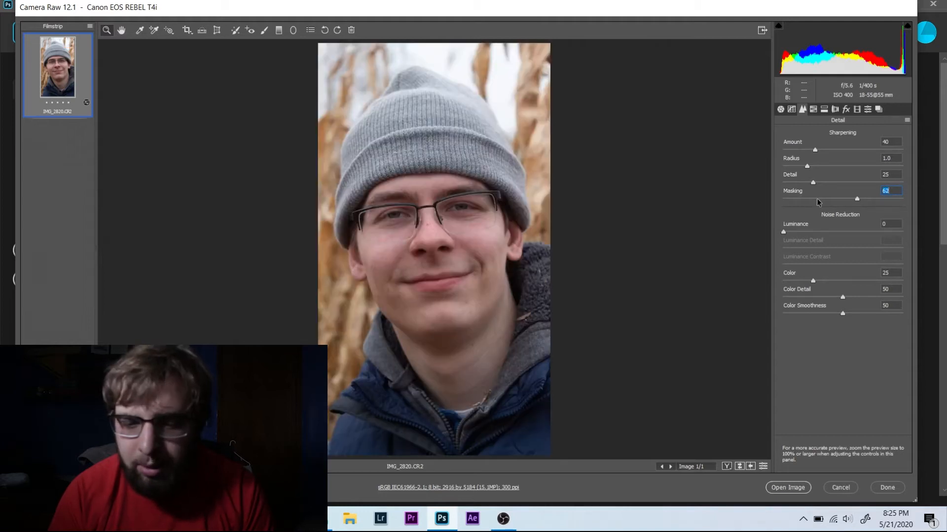
pyautogui.press('alt')
pyautogui.moveTo(855, 199); pyautogui.dragTo(868, 199)
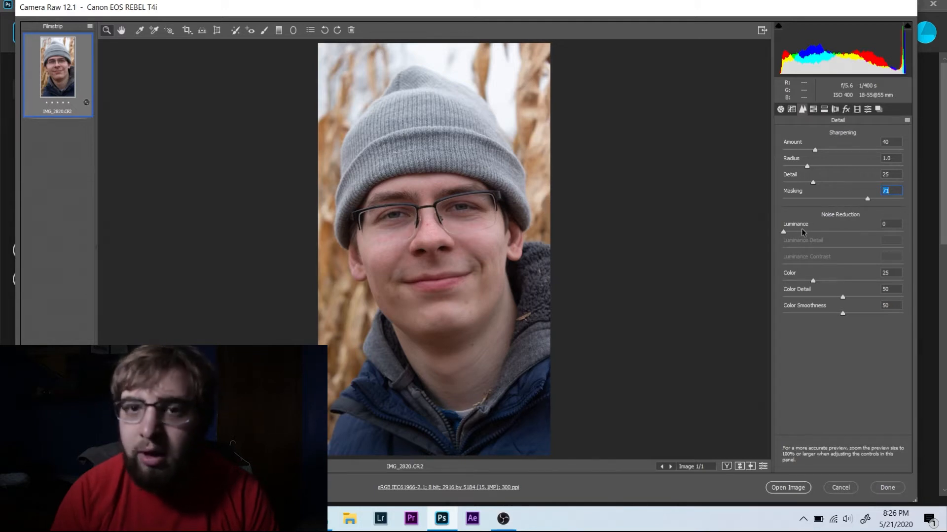
# - Warm the white balance to temperature 6350 and tint +28, and raise the overall exposure to +0.10
pyautogui.click(780, 109)
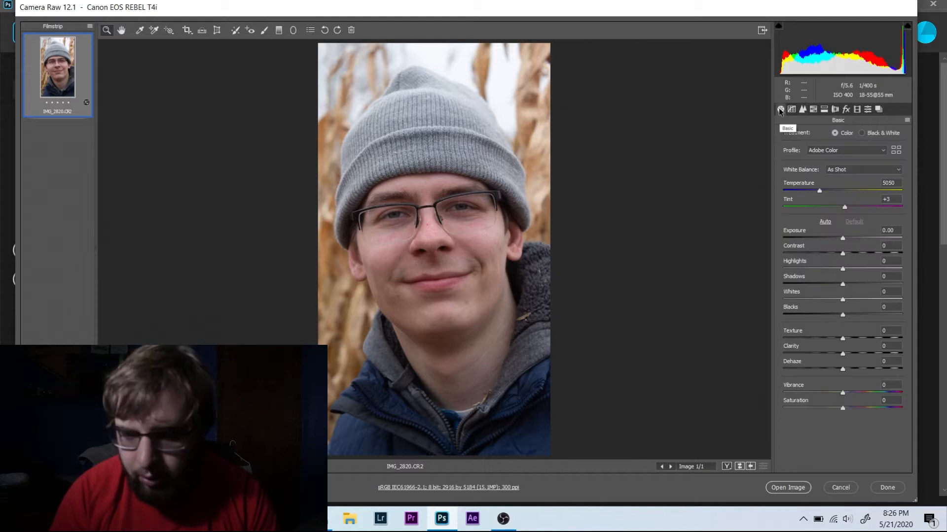
pyautogui.click(819, 192)
pyautogui.moveTo(819, 192); pyautogui.dragTo(861, 209)
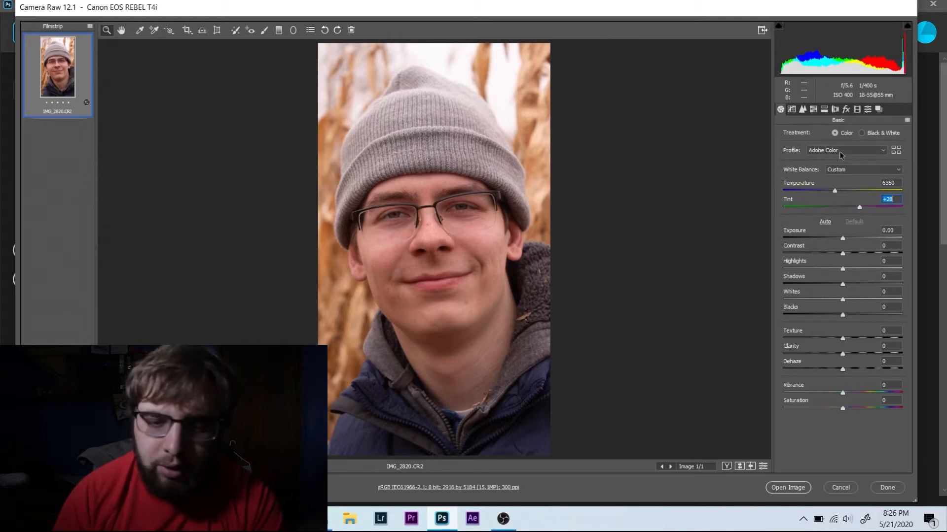
pyautogui.moveTo(843, 238); pyautogui.dragTo(845, 240)
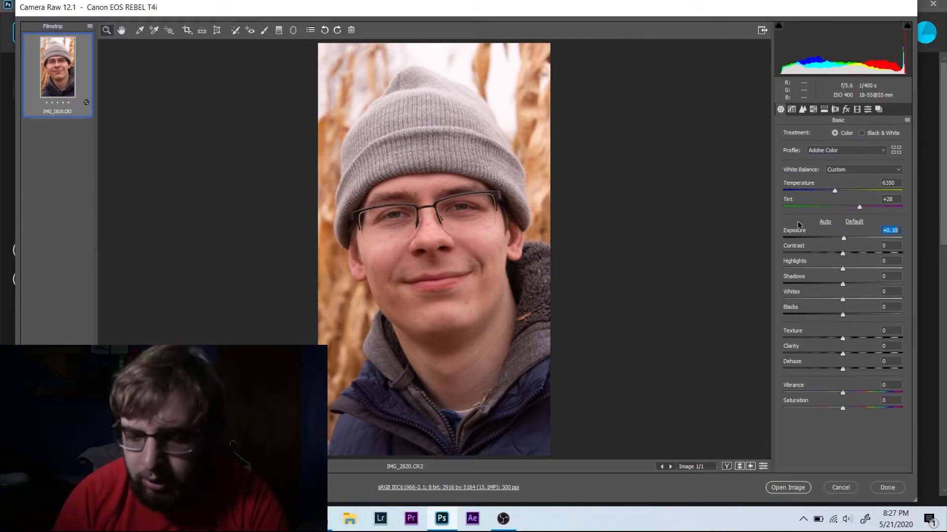
# - Shape the parametric tone curve with highlights +13, lights +7, darks -5 and shadows -28
pyautogui.click(792, 109)
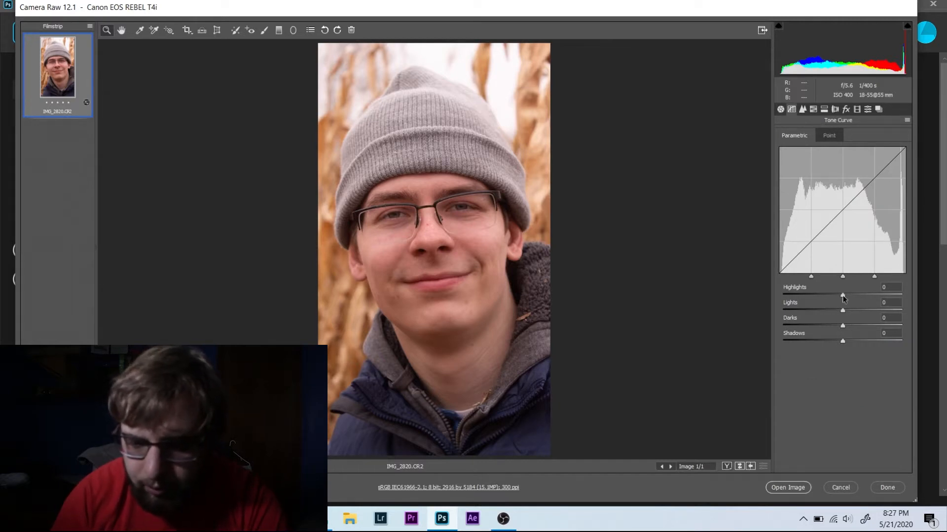
pyautogui.moveTo(843, 298)
pyautogui.mouseDown()
pyautogui.moveTo(834, 296)
pyautogui.moveTo(855, 301)
pyautogui.moveTo(847, 311)
pyautogui.mouseUp()
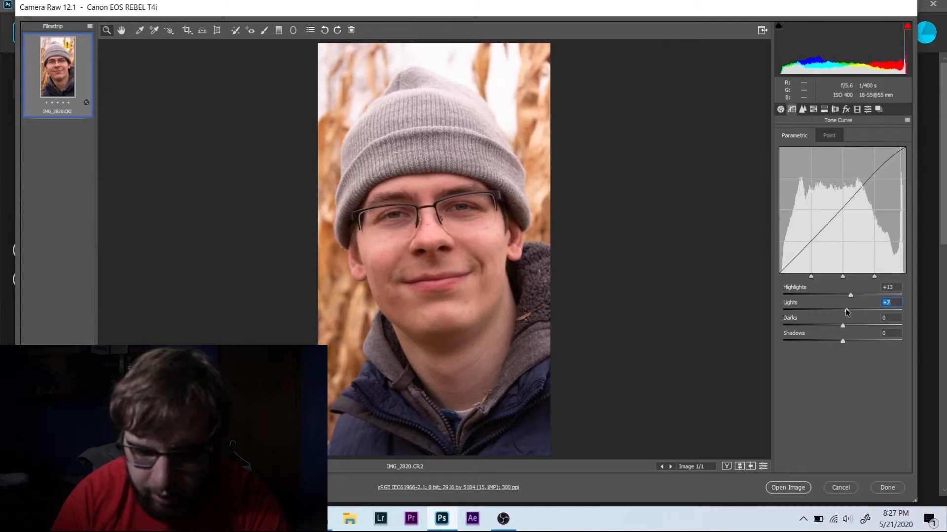
pyautogui.click(843, 342)
pyautogui.moveTo(843, 342)
pyautogui.mouseDown()
pyautogui.moveTo(813, 344)
pyautogui.moveTo(842, 331)
pyautogui.mouseUp()
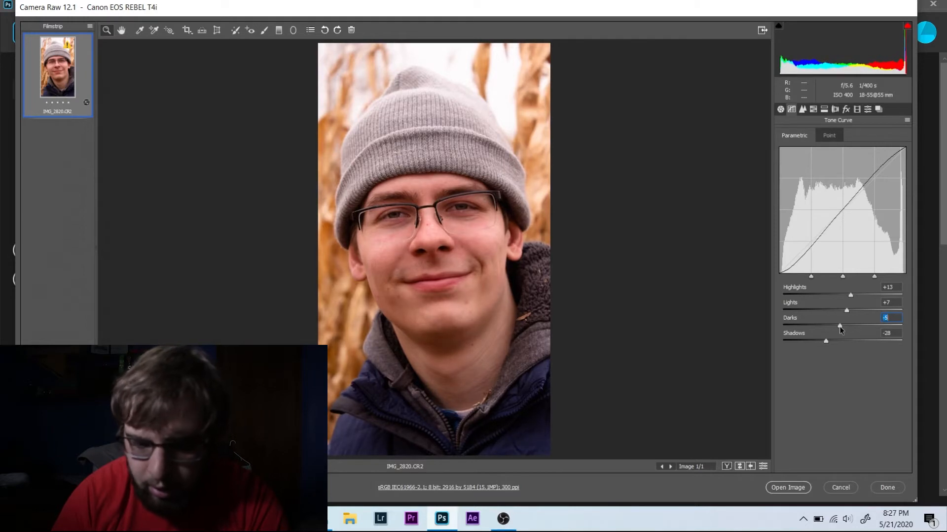
# - Set the basic adjustments to contrast +2, texture +5, clarity -6, vibrance +5 and saturation -5
pyautogui.click(781, 109)
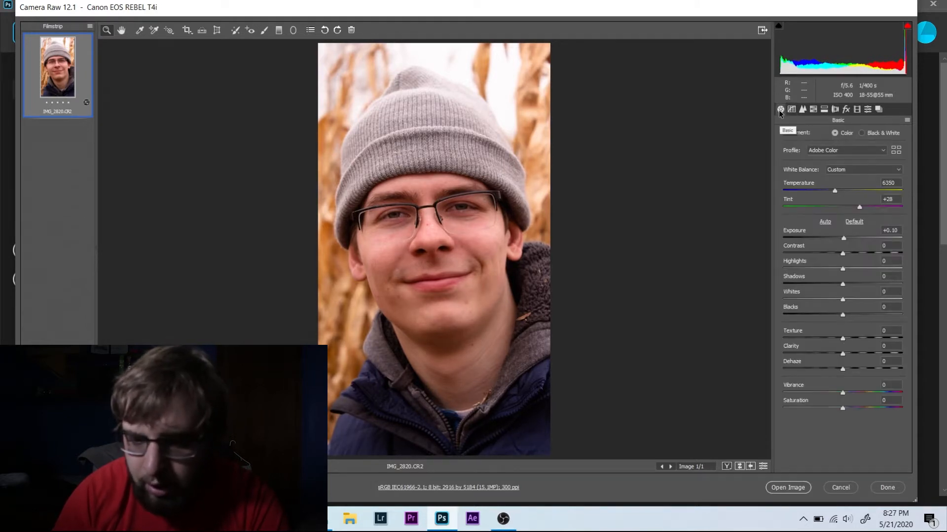
pyautogui.moveTo(843, 340); pyautogui.dragTo(845, 341)
pyautogui.moveTo(844, 354); pyautogui.dragTo(849, 353)
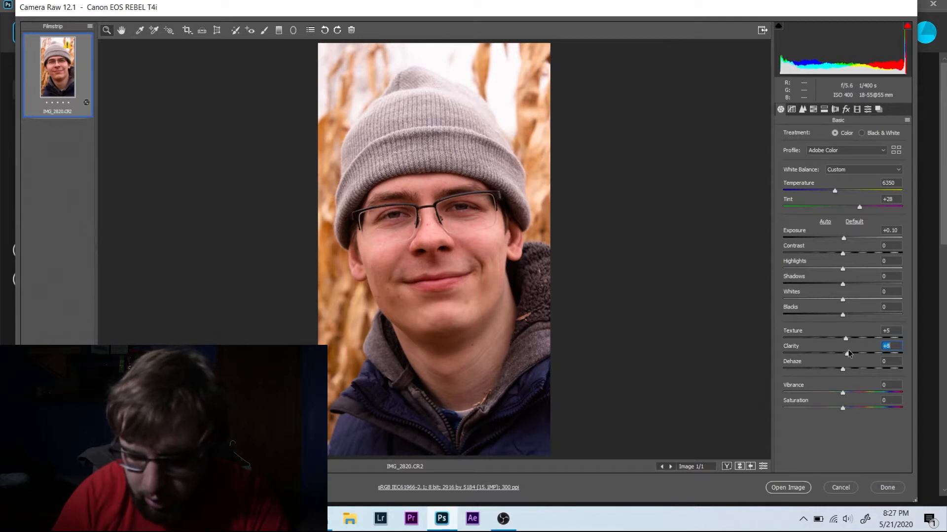
pyautogui.moveTo(849, 254); pyautogui.dragTo(843, 255)
pyautogui.moveTo(849, 354); pyautogui.dragTo(840, 354)
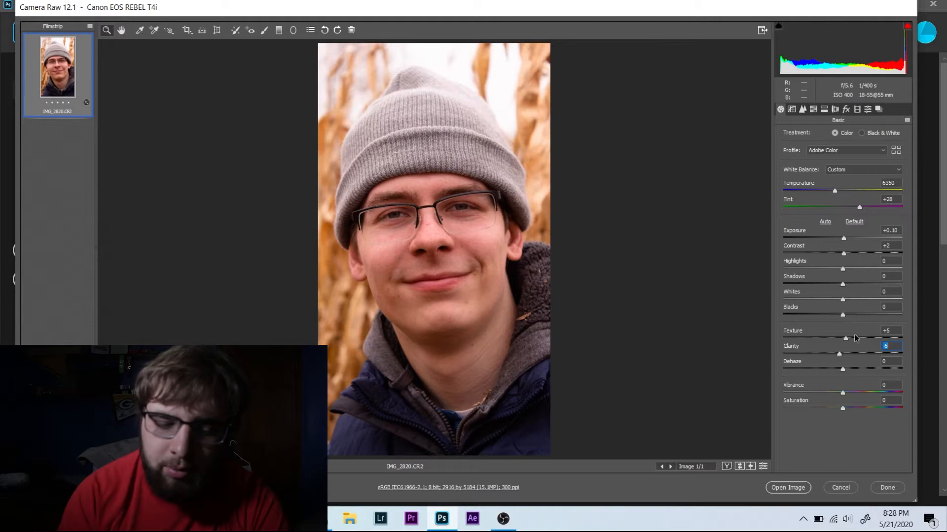
pyautogui.moveTo(843, 408); pyautogui.dragTo(841, 411)
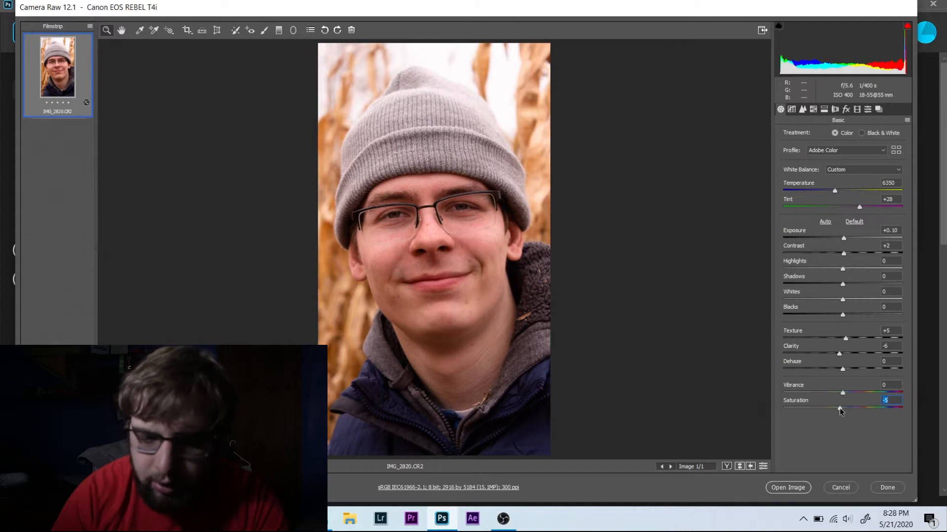
pyautogui.moveTo(843, 394); pyautogui.dragTo(846, 396)
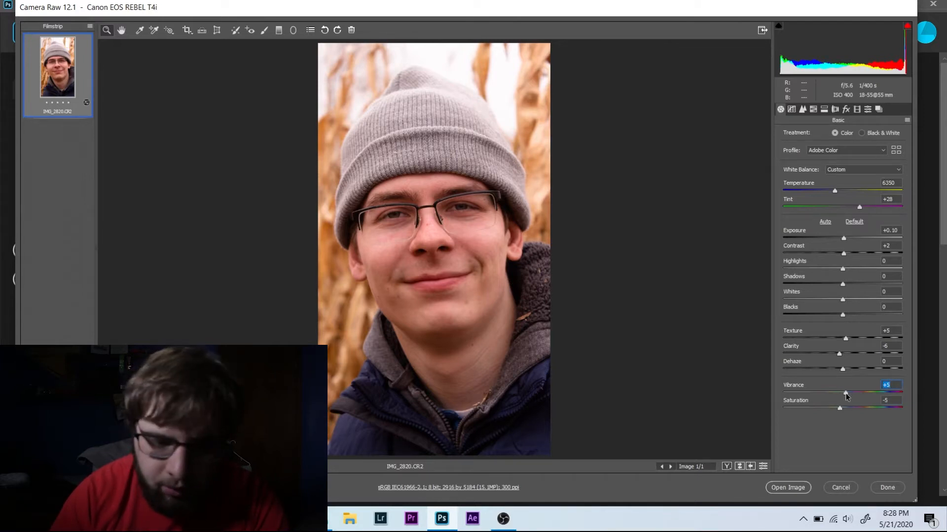
# - Refine the parametric tone curve to highlights +7, lights +13 and darks -2
pyautogui.click(790, 110)
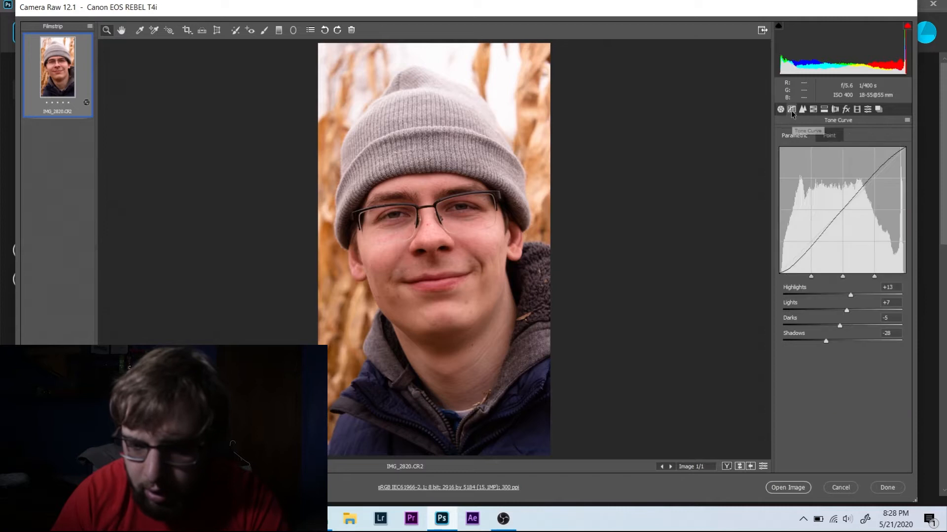
pyautogui.moveTo(847, 311)
pyautogui.mouseDown()
pyautogui.moveTo(855, 312)
pyautogui.moveTo(846, 297)
pyautogui.mouseUp()
pyautogui.press('Down')
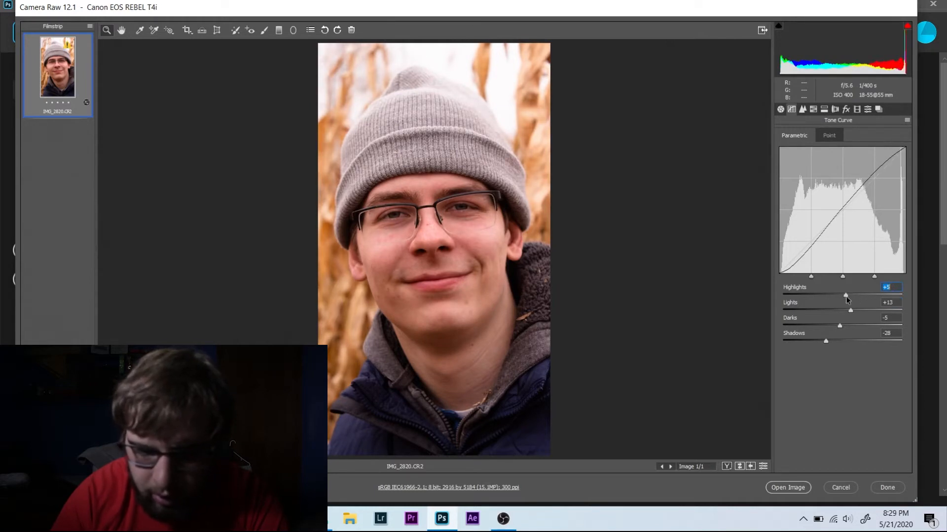
pyautogui.press('Up')
pyautogui.press('Up')
pyautogui.click(844, 325)
pyautogui.press('Down')
pyautogui.press('Down')
pyautogui.press('Down')
pyautogui.press('Down')
pyautogui.press('Down')
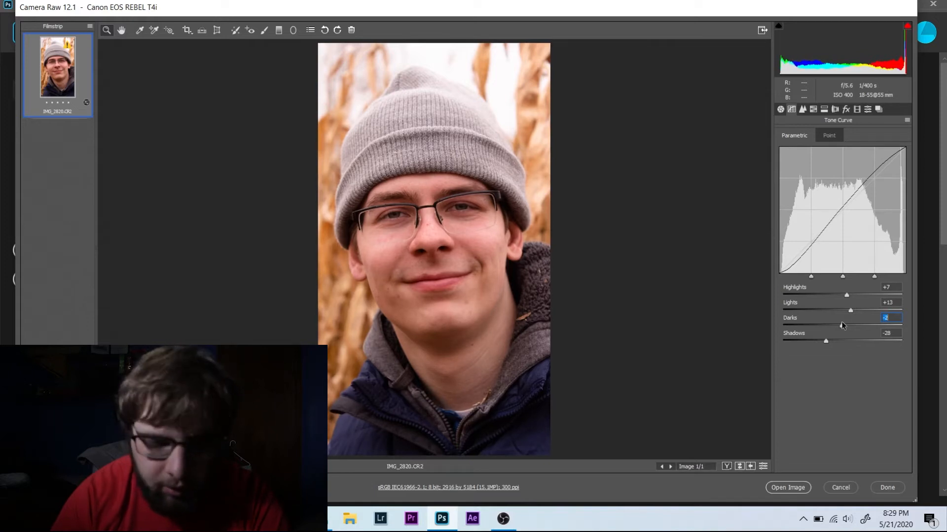
# - Slightly lower the saturation of the reds and set their hue to +2 in the HSL adjustments
pyautogui.click(813, 109)
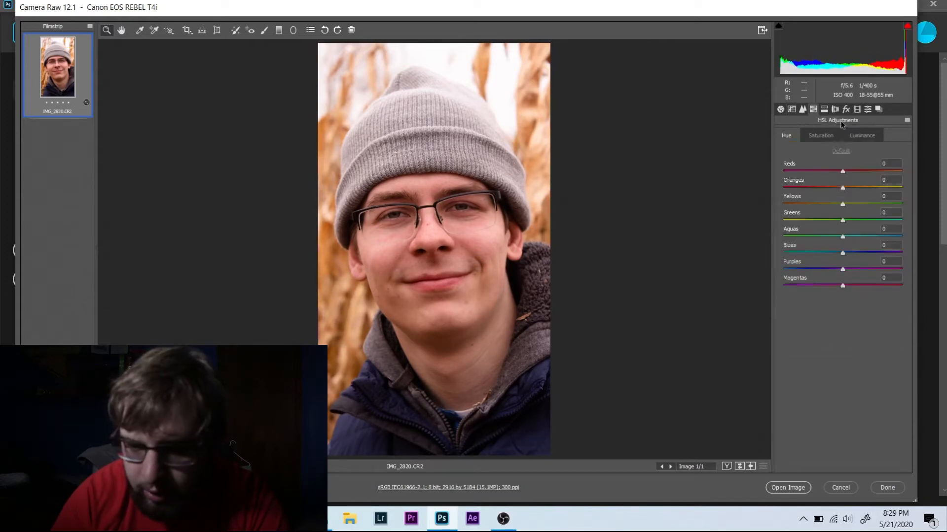
pyautogui.click(819, 135)
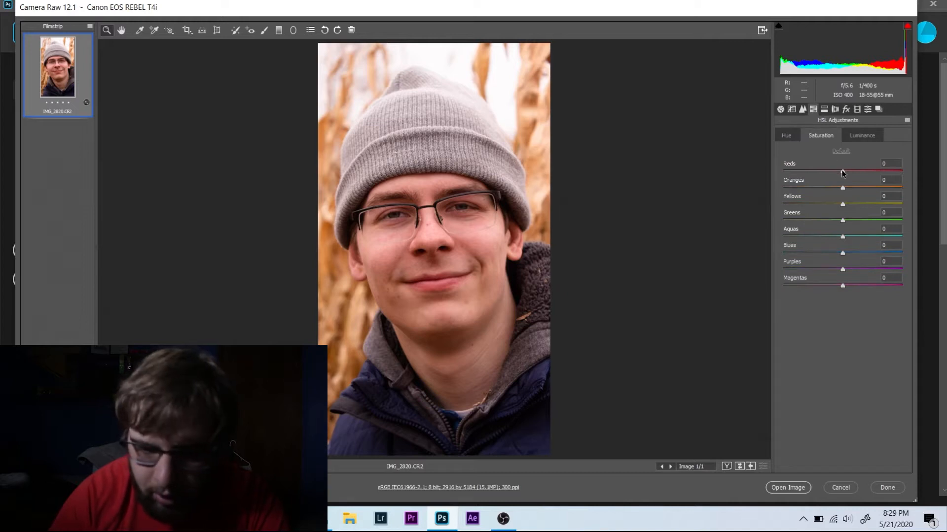
pyautogui.moveTo(842, 172); pyautogui.dragTo(838, 175)
pyautogui.click(788, 136)
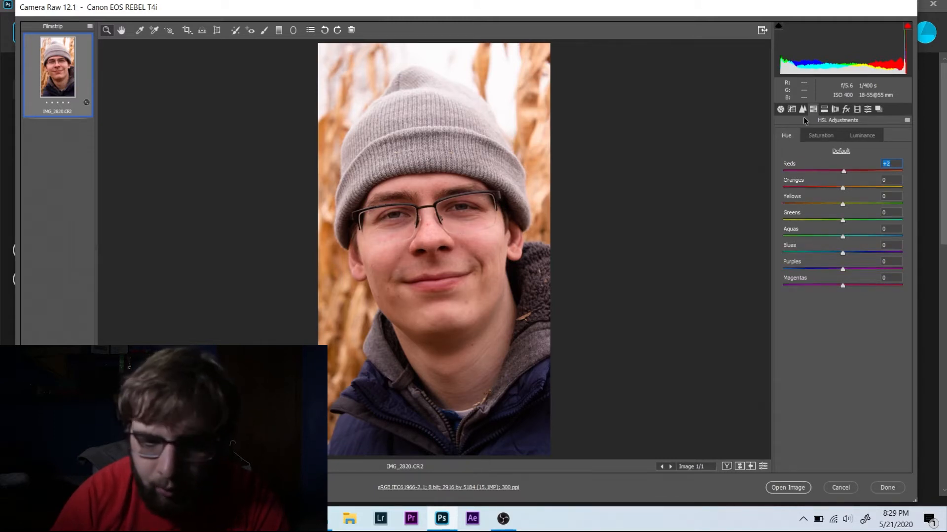
# - Place a radial filter around the man's face, centred near the mouth, with its effect applied inside
pyautogui.press('j')
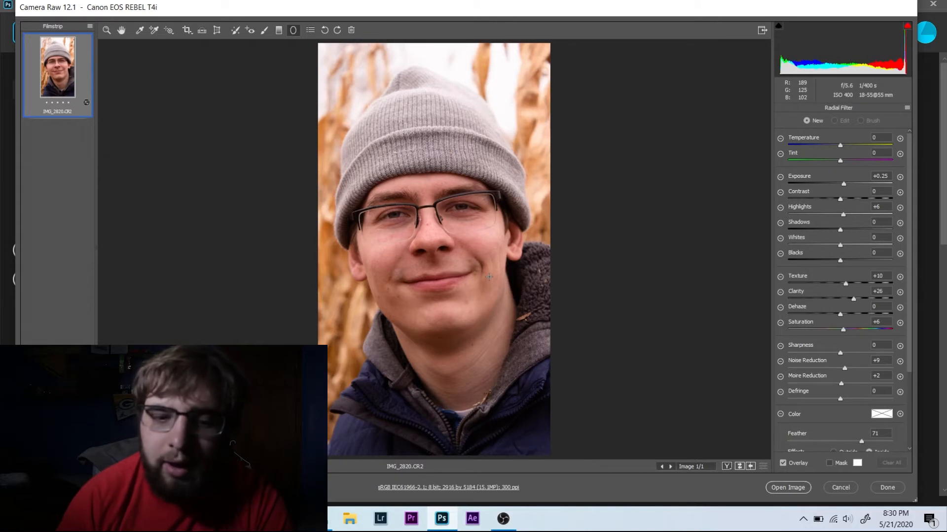
pyautogui.moveTo(436, 267); pyautogui.dragTo(364, 185)
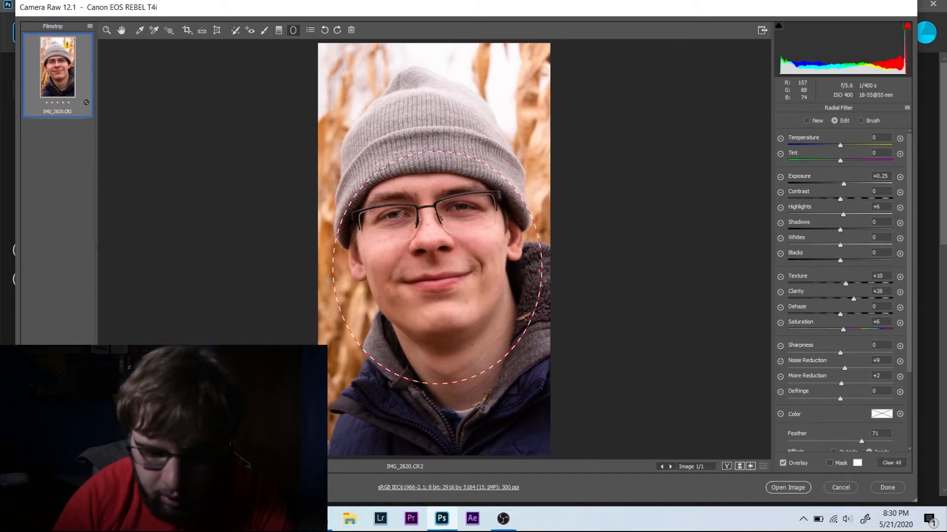
pyautogui.moveTo(440, 274); pyautogui.dragTo(442, 284)
pyautogui.scroll(-3, 842, 424)
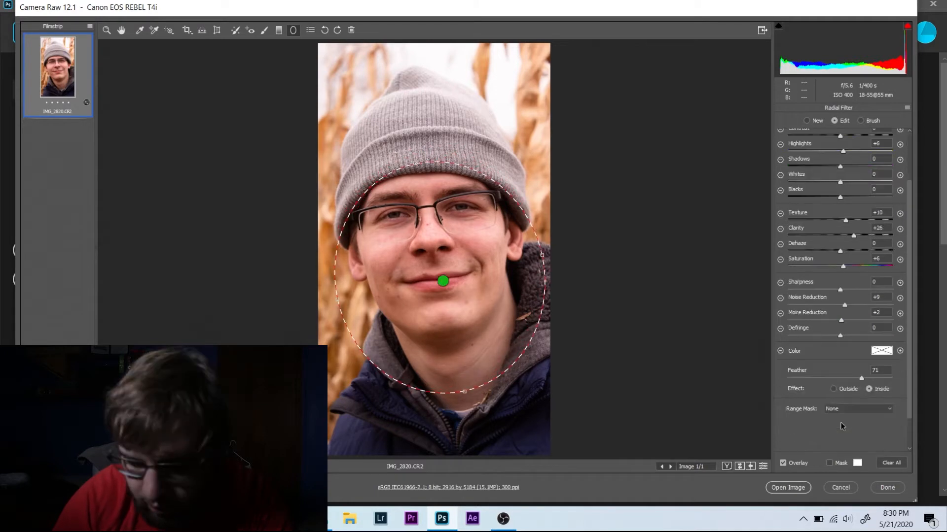
pyautogui.click(869, 389)
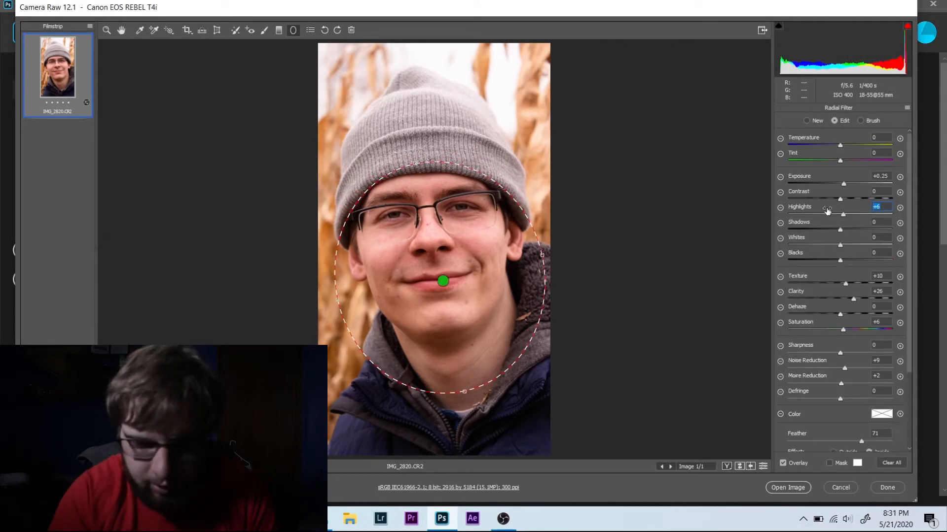
# - Reset the radial filter's highlights, texture, clarity, saturation, noise reduction and moire reduction to 0, and set its exposure to +0.15
pyautogui.write('0')
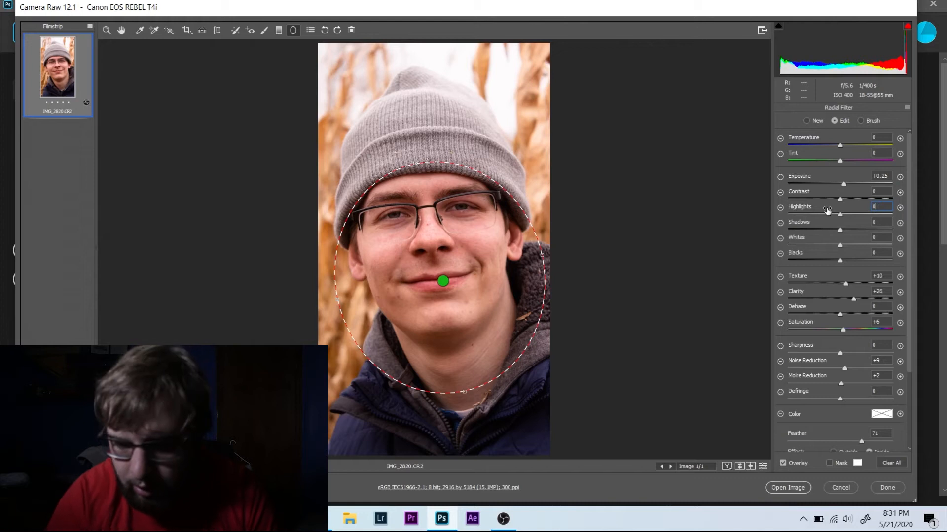
pyautogui.click(880, 276)
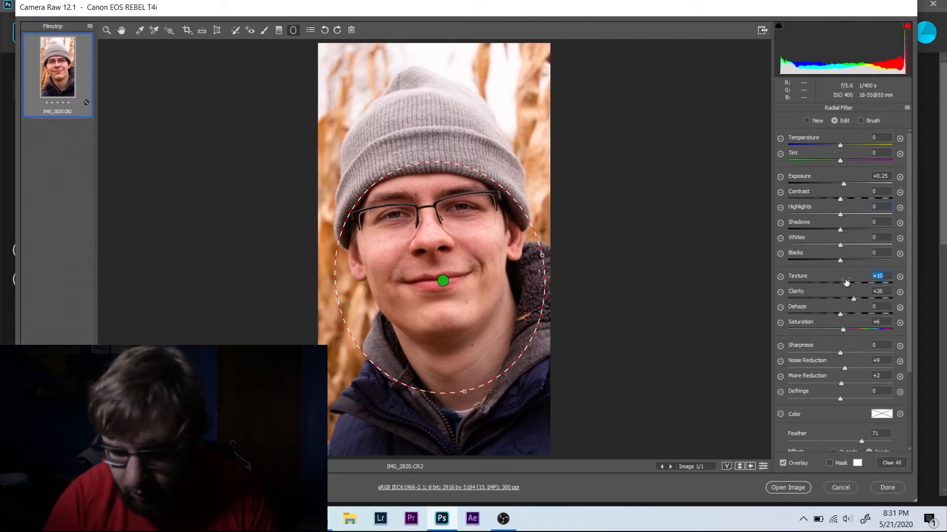
pyautogui.write('0')
pyautogui.press('Tab')
pyautogui.write('0')
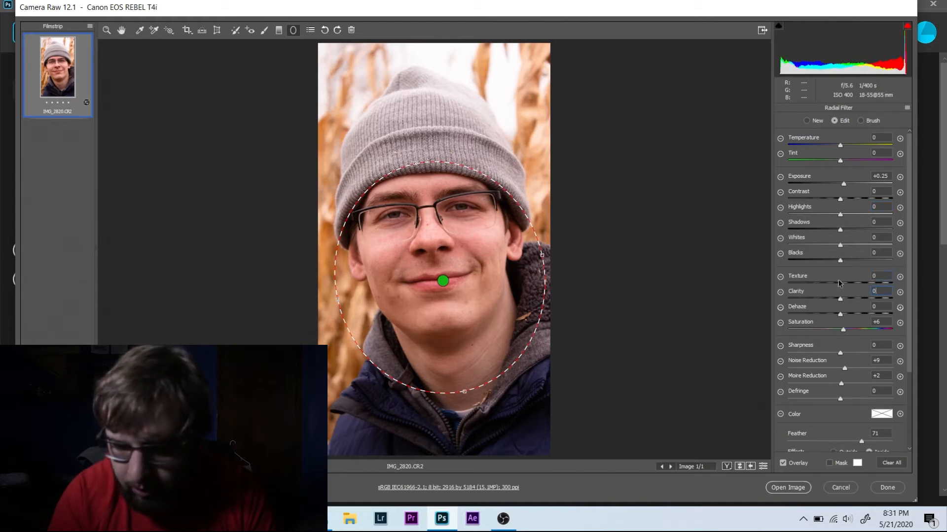
pyautogui.press('Tab')
pyautogui.write('0')
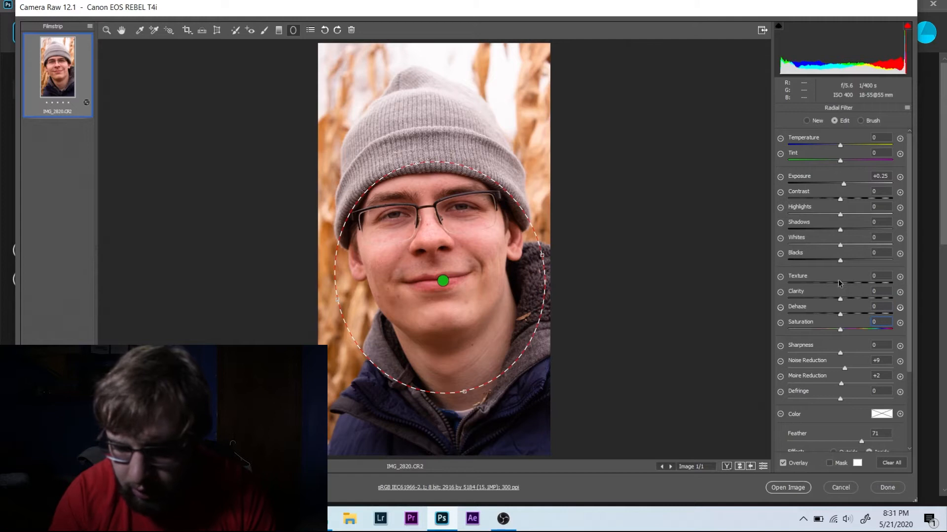
pyautogui.press('Tab')
pyautogui.write('00')
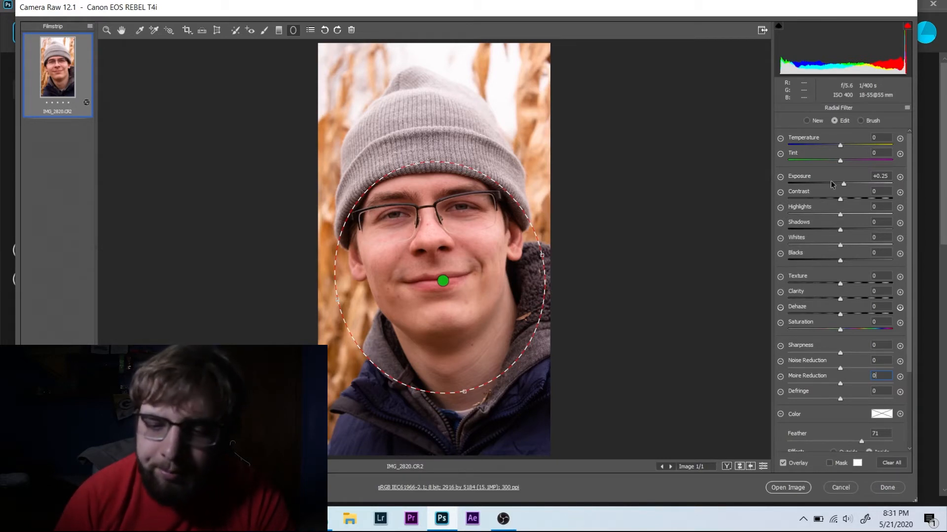
pyautogui.moveTo(843, 184); pyautogui.dragTo(842, 185)
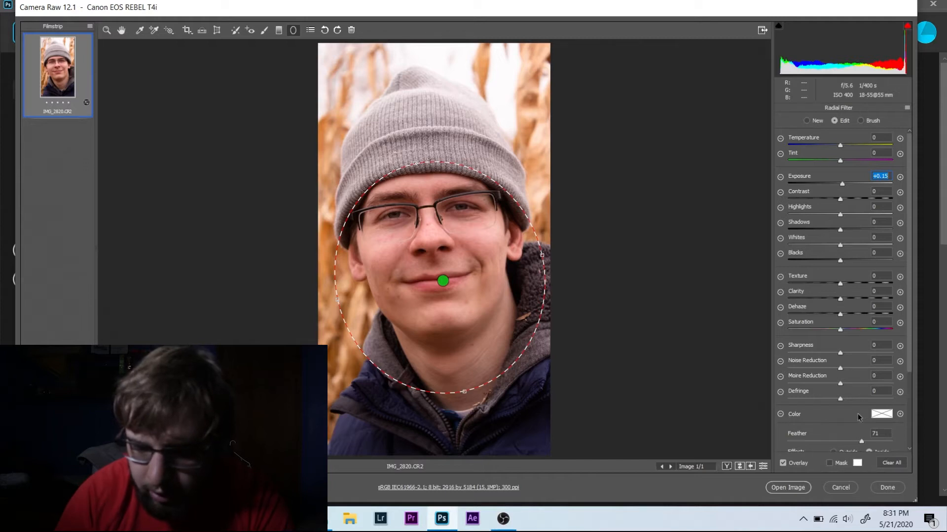
# - Give the face's radial filter a pale orange colour of hue 40 and saturation 23, and set its tint to +18
pyautogui.click(879, 414)
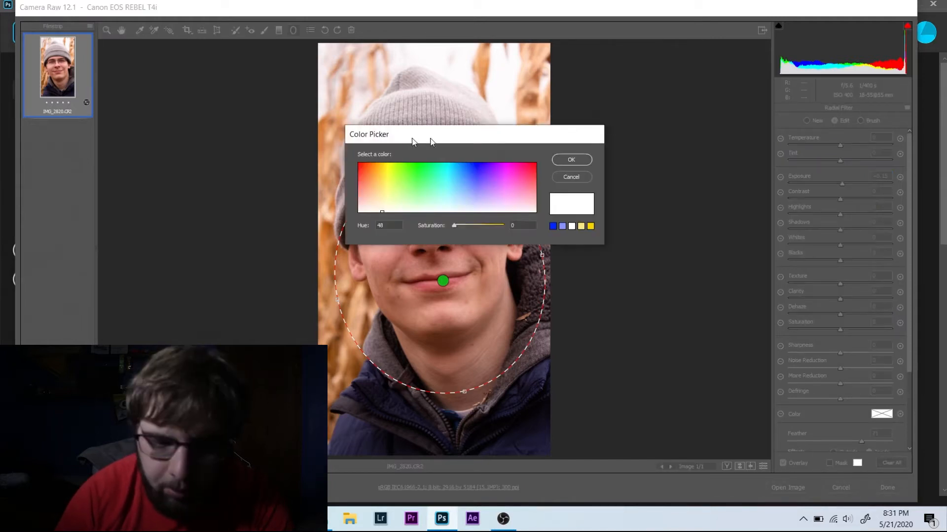
pyautogui.moveTo(390, 131); pyautogui.dragTo(591, 129)
pyautogui.click(590, 202)
pyautogui.moveTo(665, 221); pyautogui.dragTo(675, 222)
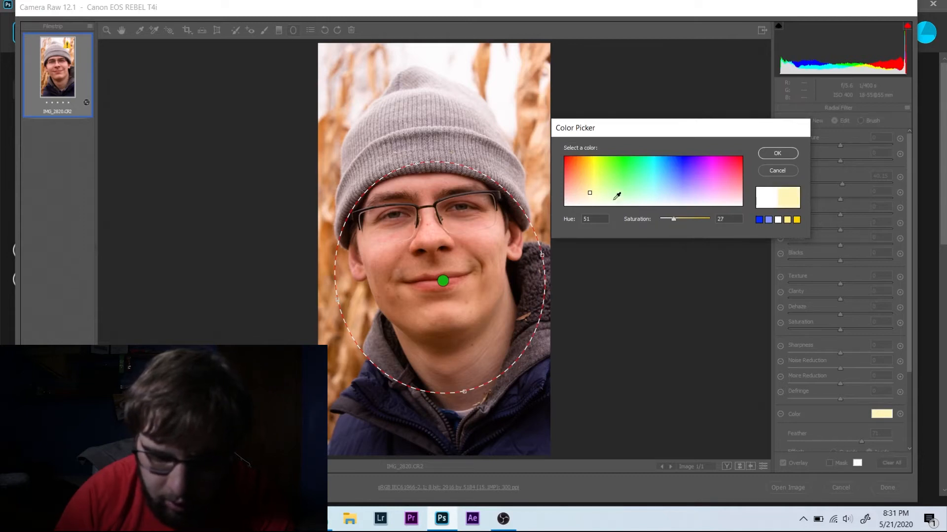
pyautogui.click(590, 193)
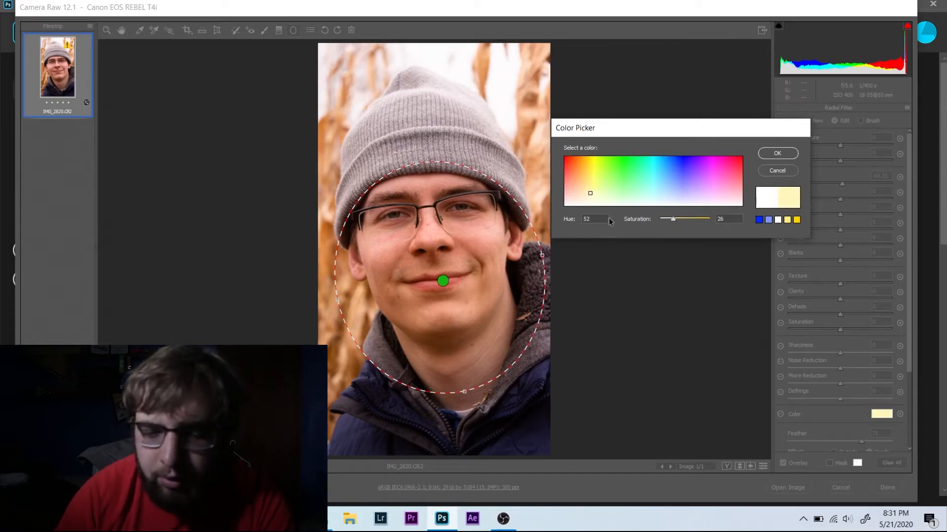
pyautogui.moveTo(674, 221); pyautogui.dragTo(665, 222)
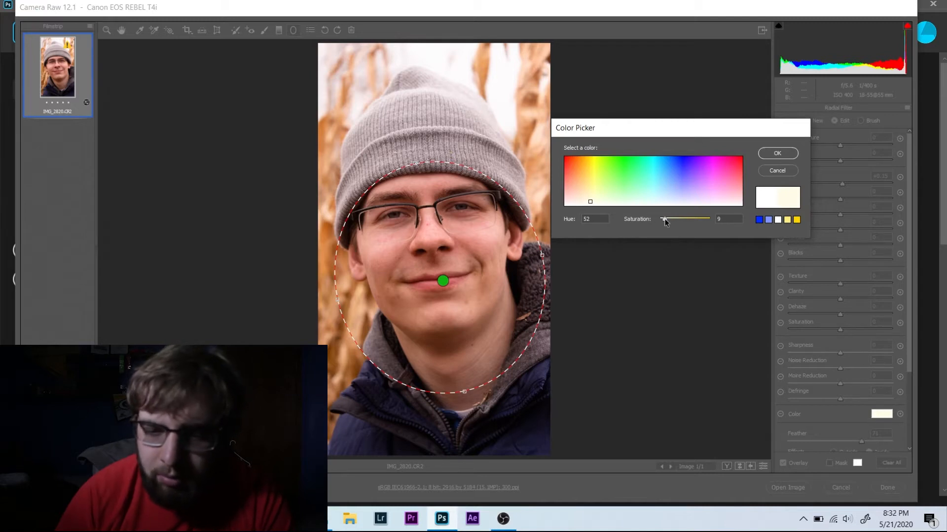
pyautogui.click(584, 195)
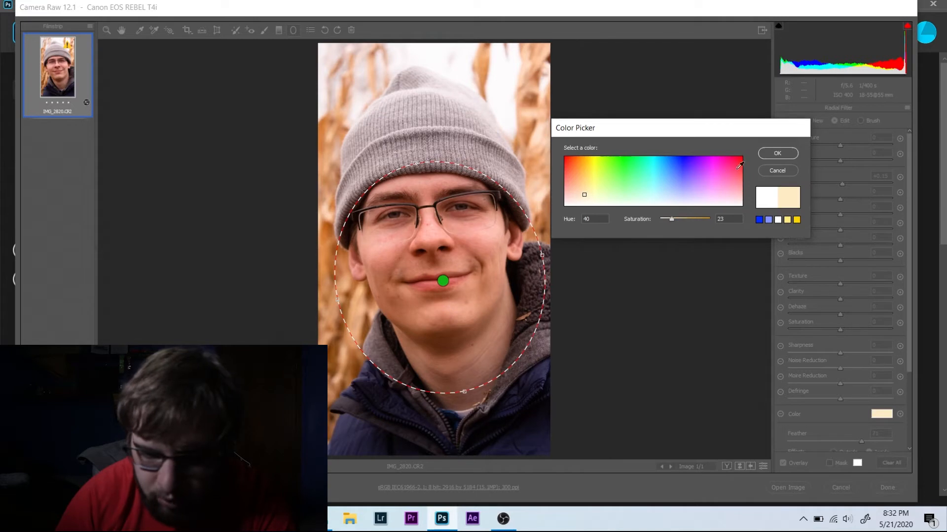
pyautogui.click(778, 154)
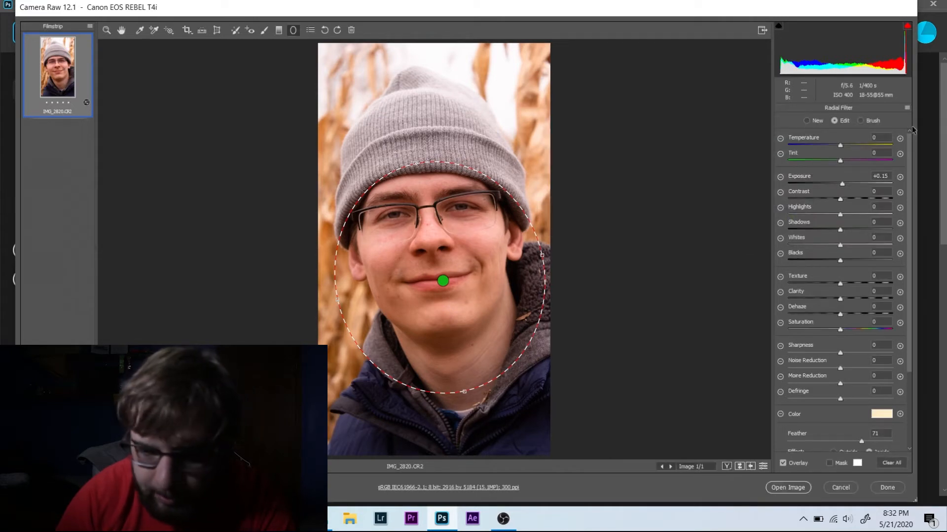
pyautogui.moveTo(841, 163); pyautogui.dragTo(851, 161)
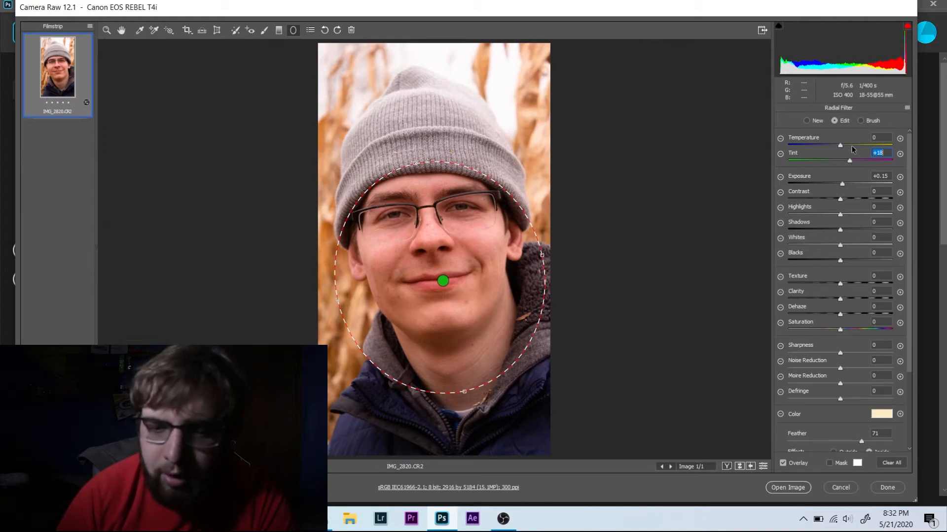
pyautogui.press('z')
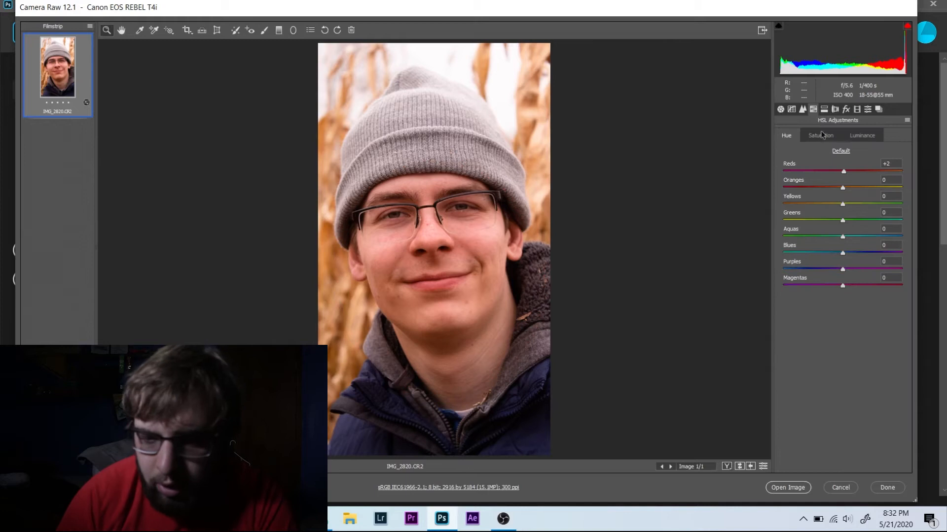
# - Set the HSL saturation to -51 for purples, -27 for magentas, -16 for reds and +9 for yellows
pyautogui.click(819, 138)
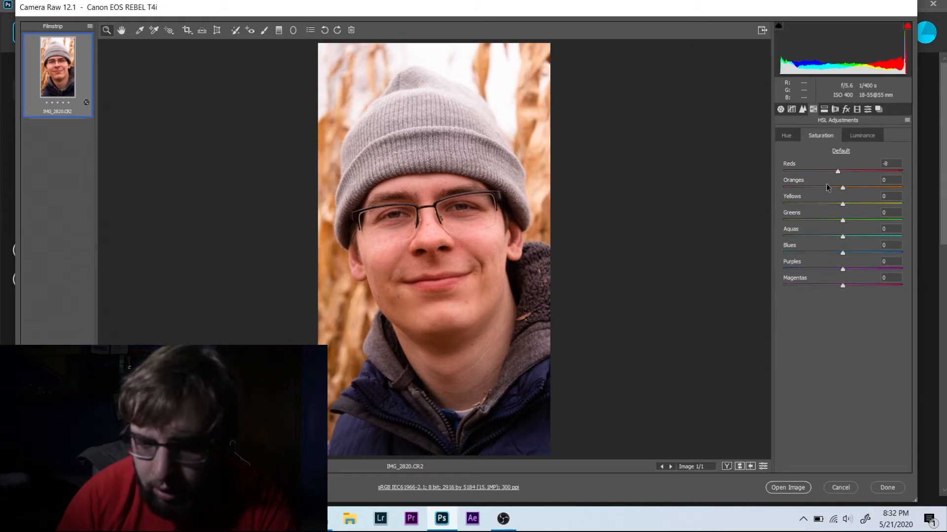
pyautogui.moveTo(821, 270)
pyautogui.mouseDown()
pyautogui.moveTo(795, 269)
pyautogui.moveTo(819, 267)
pyautogui.moveTo(819, 286)
pyautogui.moveTo(785, 284)
pyautogui.moveTo(826, 280)
pyautogui.moveTo(826, 270)
pyautogui.moveTo(811, 270)
pyautogui.mouseUp()
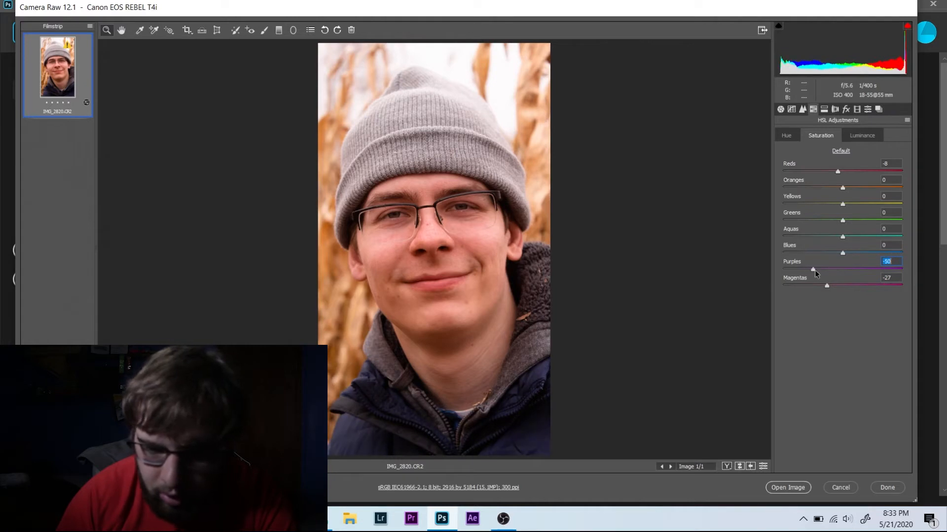
pyautogui.click(837, 173)
pyautogui.moveTo(838, 173); pyautogui.dragTo(848, 203)
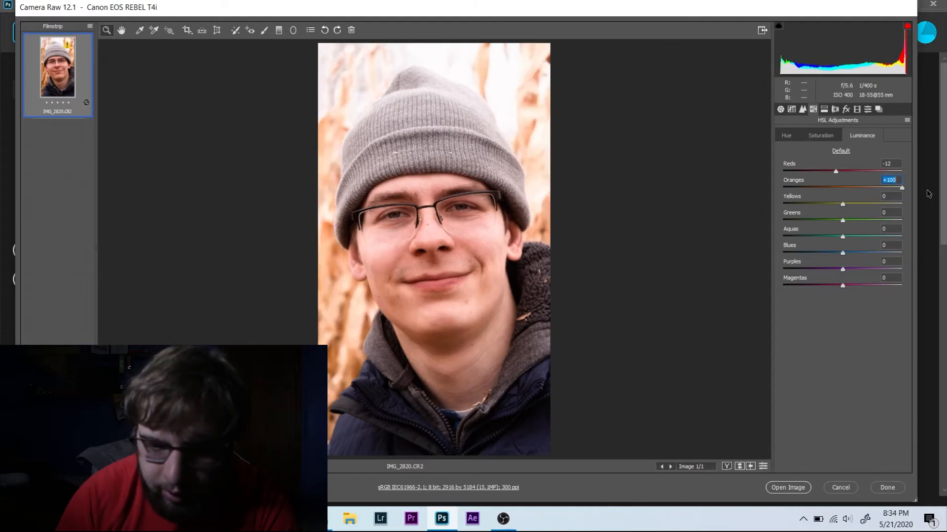
# - Set the HSL luminance to -12 for reds and -3 for oranges, and raise the hue of the reds
pyautogui.moveTo(927, 194); pyautogui.dragTo(842, 193)
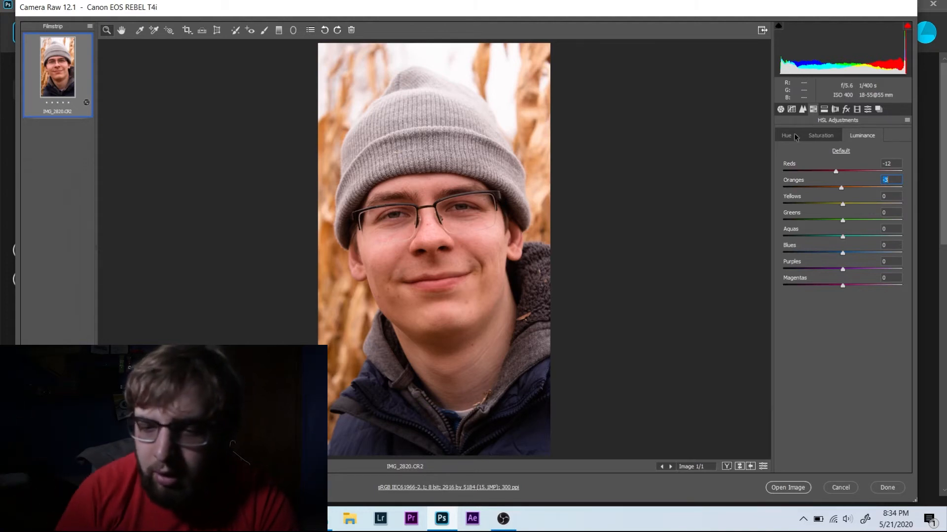
pyautogui.click(792, 136)
pyautogui.moveTo(844, 171)
pyautogui.mouseDown()
pyautogui.moveTo(868, 170)
pyautogui.moveTo(853, 171)
pyautogui.mouseUp()
# - Set the HSL saturation to -39 for greens, -36 for aquas and +7 for blues
pyautogui.click(828, 139)
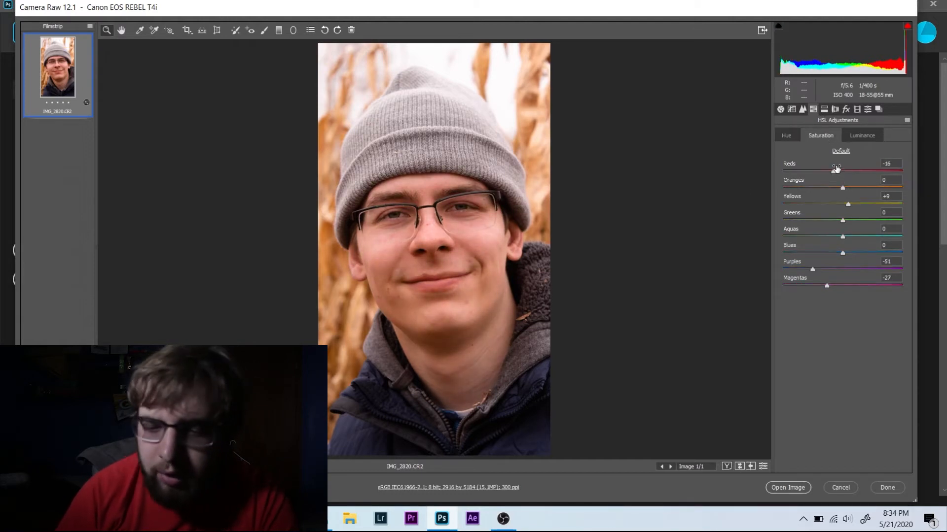
pyautogui.moveTo(842, 252)
pyautogui.mouseDown()
pyautogui.moveTo(822, 250)
pyautogui.moveTo(847, 246)
pyautogui.mouseUp()
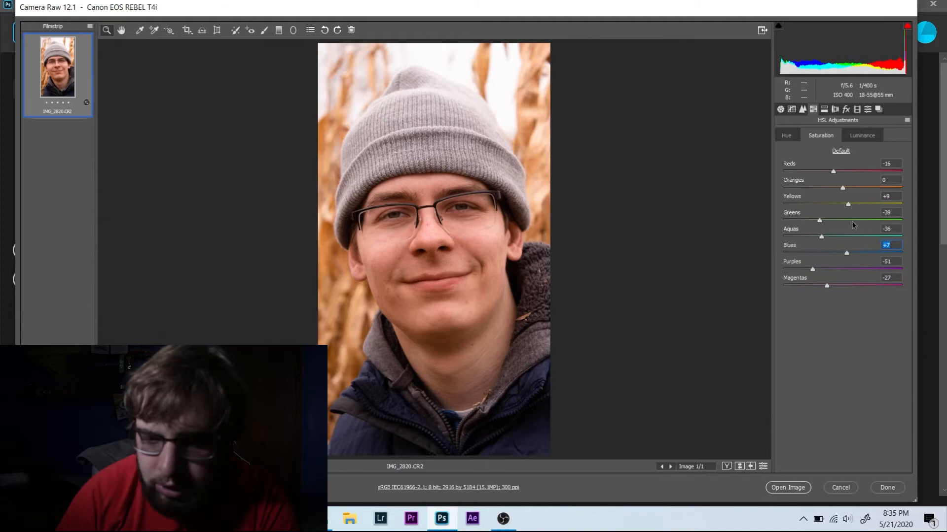
pyautogui.click(786, 137)
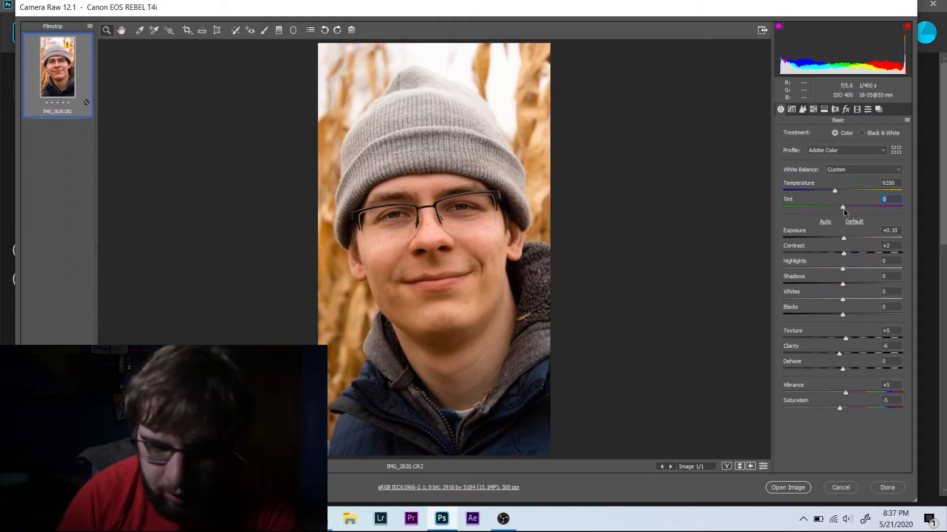
# - Try a white balance tint of -2 and review the HSL saturation values
pyautogui.moveTo(843, 209); pyautogui.dragTo(842, 209)
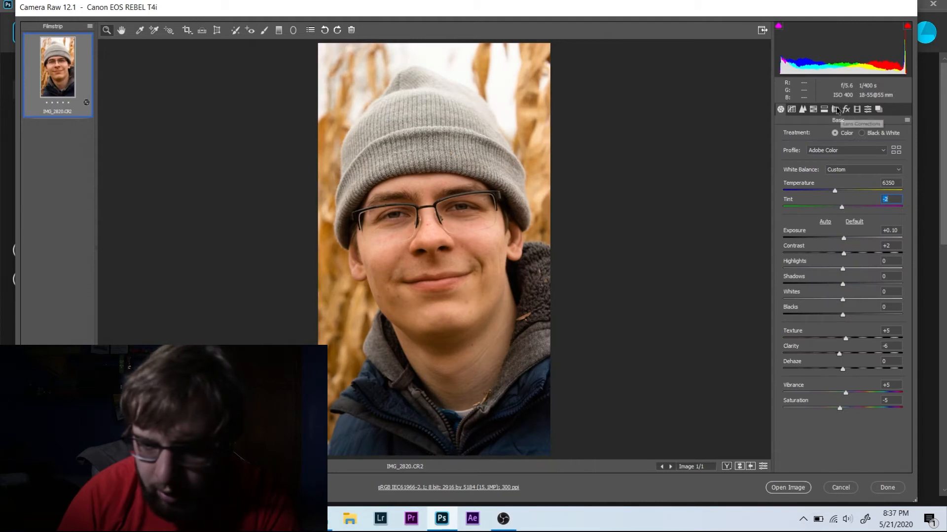
pyautogui.click(813, 110)
pyautogui.click(820, 136)
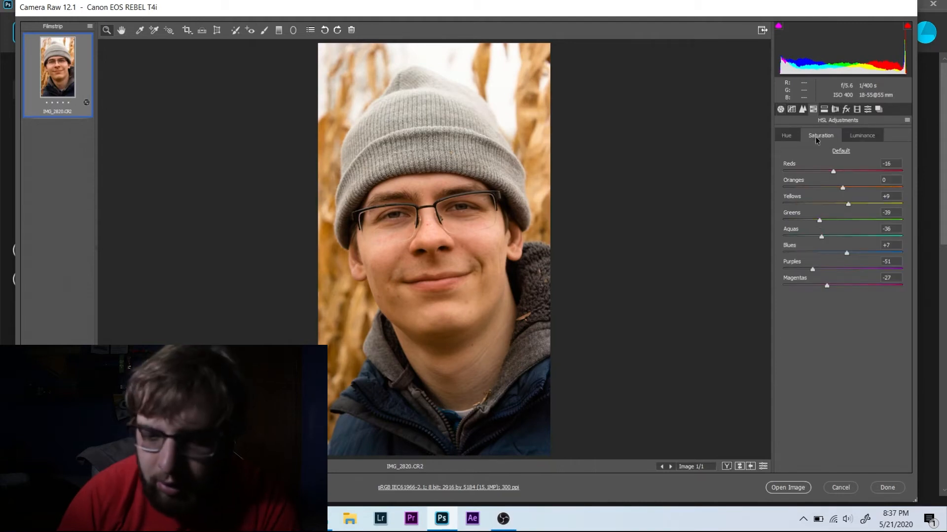
pyautogui.click(820, 220)
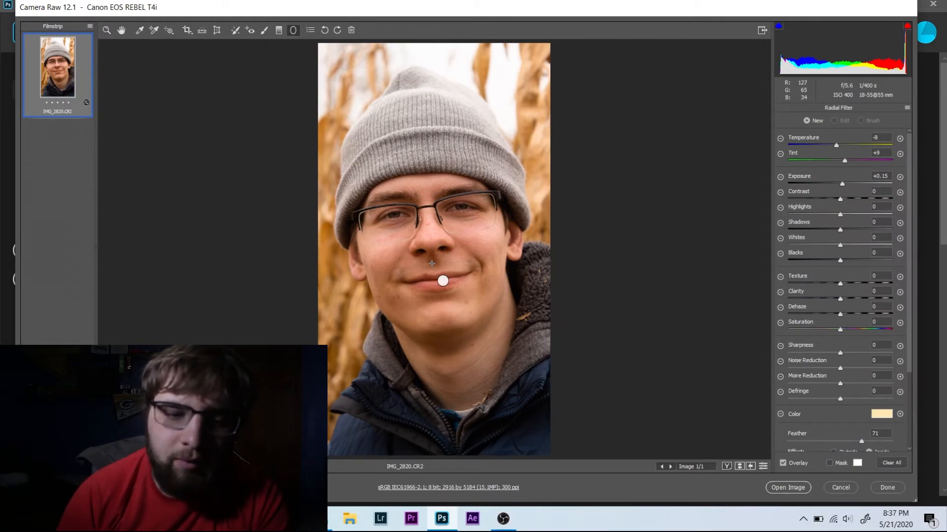
# - Add a large radial filter around the man's head and shoulders, with its effect applied outside and exposure set to -1.05
pyautogui.moveTo(432, 264); pyautogui.dragTo(328, 116)
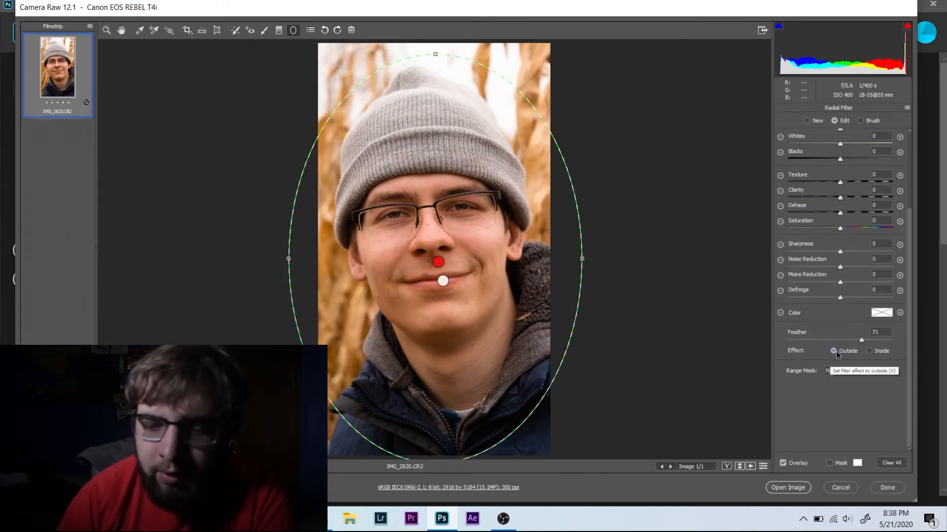
pyautogui.scroll(3, 841, 185)
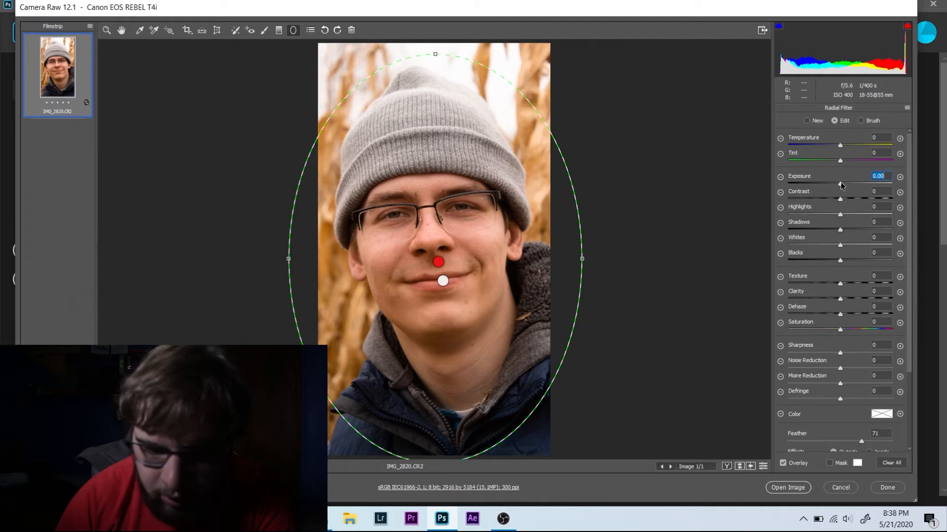
pyautogui.moveTo(842, 185)
pyautogui.mouseDown()
pyautogui.moveTo(820, 194)
pyautogui.moveTo(828, 198)
pyautogui.mouseUp()
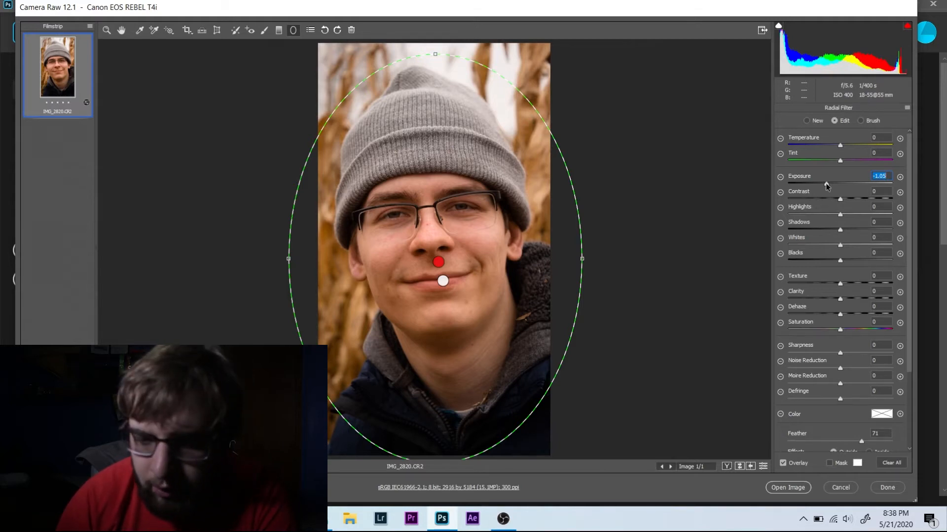
pyautogui.moveTo(827, 185); pyautogui.dragTo(827, 186)
# - Leave the radial filter and open the edited raw photo in Photoshop
pyautogui.press('z')
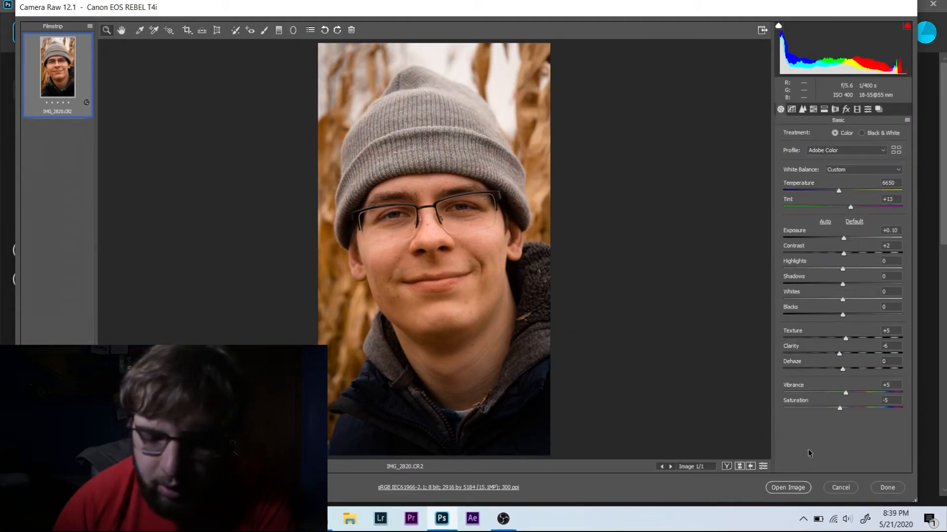
pyautogui.click(792, 484)
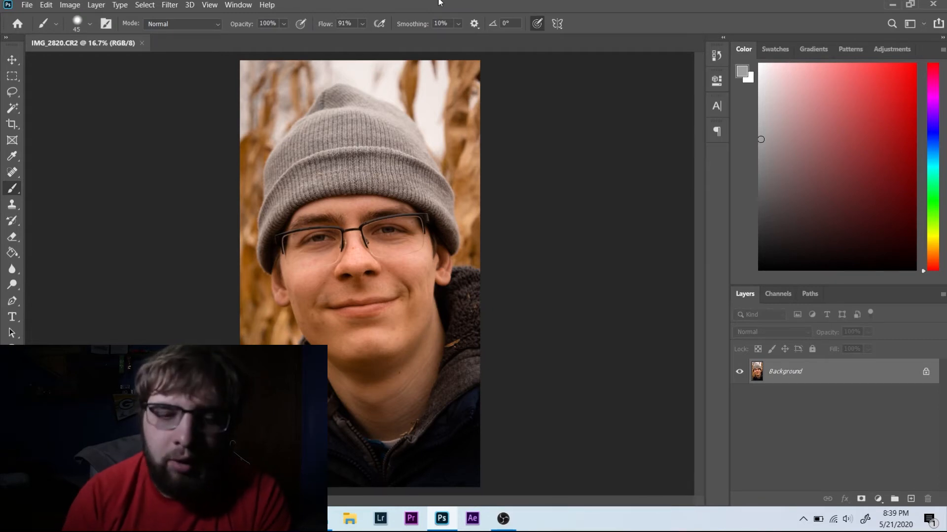
pyautogui.click(169, 5)
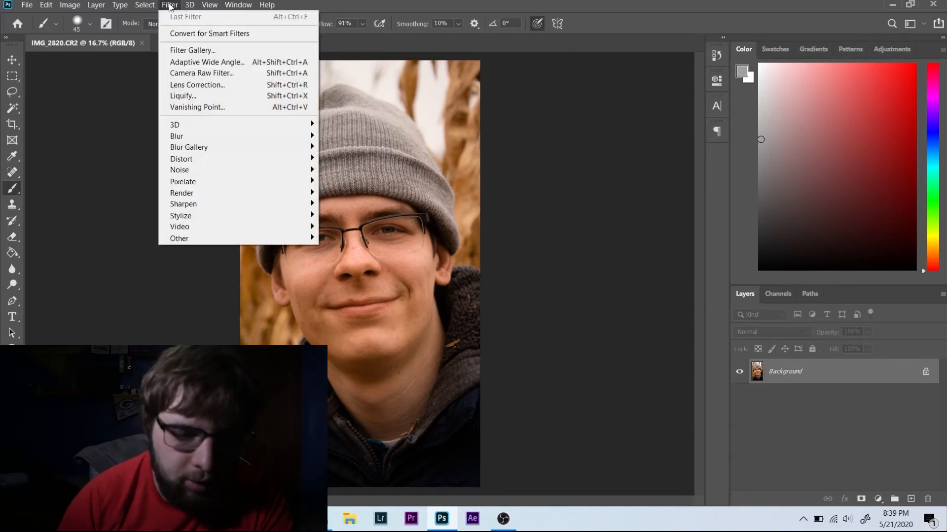
pyautogui.click(184, 74)
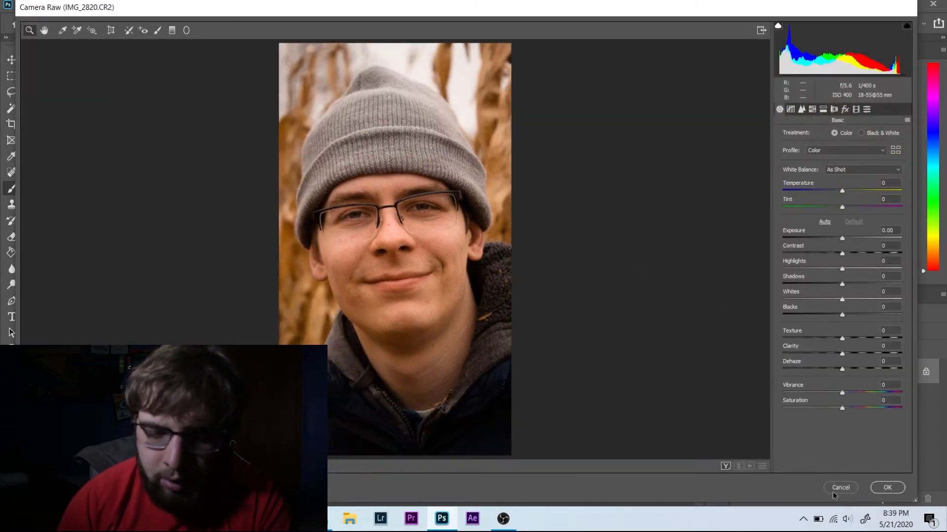
pyautogui.click(837, 489)
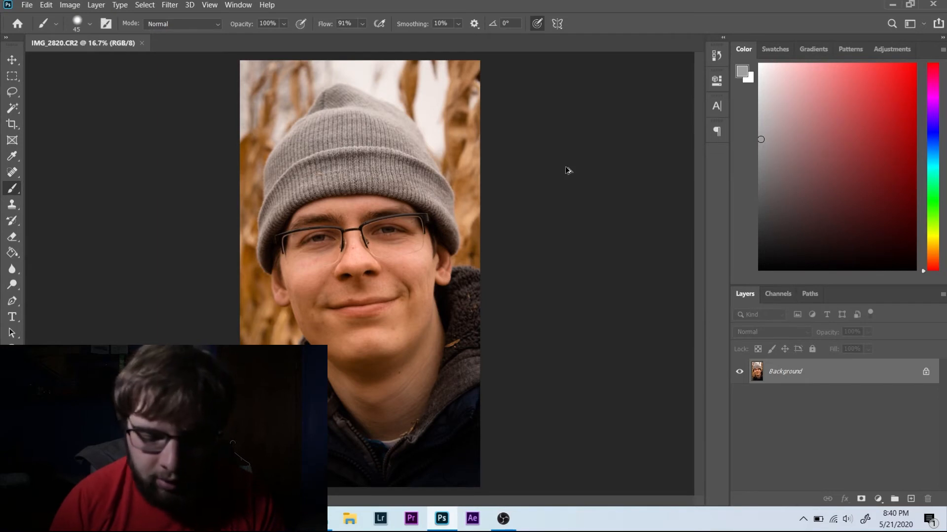
# - Create a new layer above the background and stamp the merged visible image onto it
pyautogui.hotkey('ctrl', 'shift', 'alt', 'n')
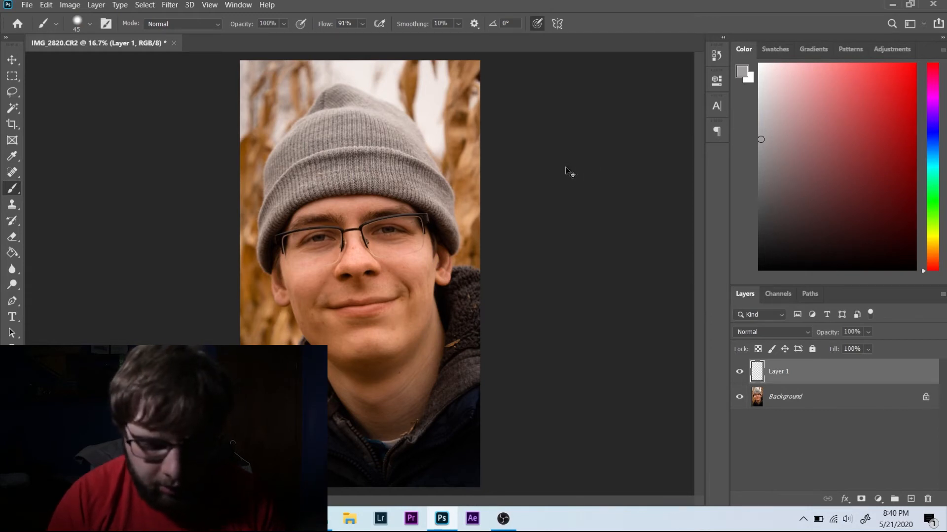
pyautogui.hotkey('ctrl', 'shift', 'alt', 'e')
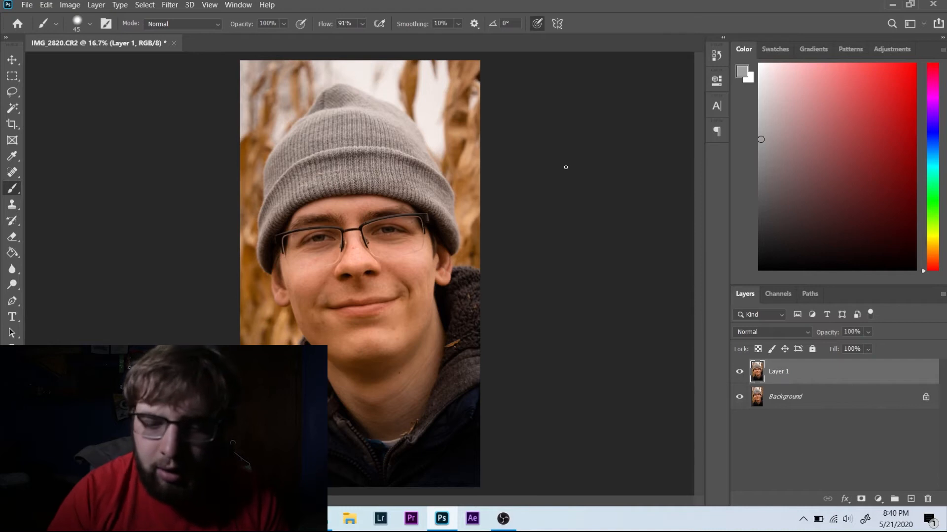
# - Remove the red blemish on the bridge of the nose with the Spot Healing Brush
pyautogui.hotkey('ctrl', '1')
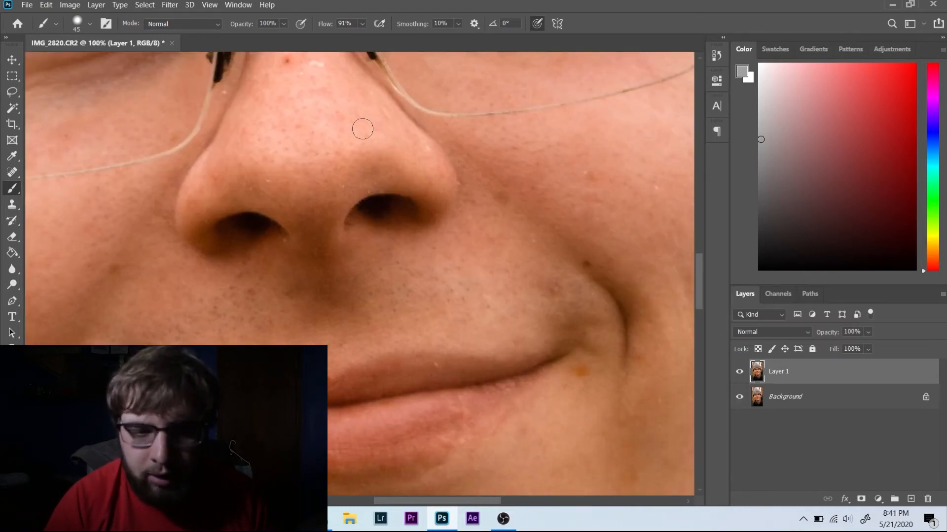
pyautogui.moveTo(469, 380); pyautogui.dragTo(408, 276)
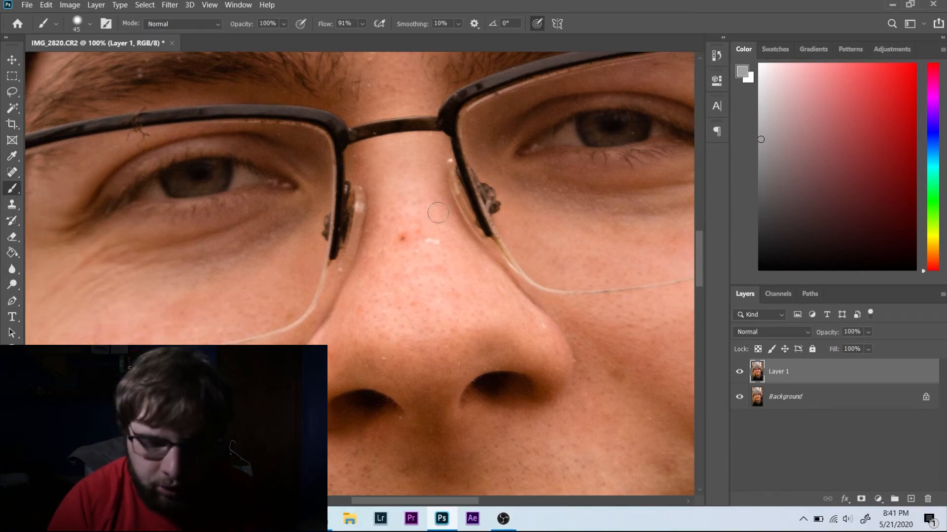
pyautogui.press('j')
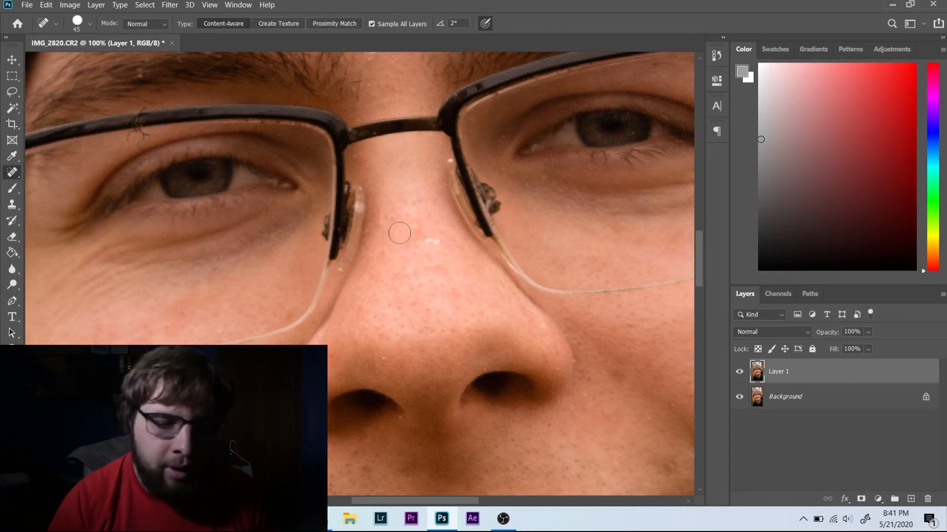
# - Remove the twig crossing the upper rim of the glasses and the adjacent eyelid with the Spot Healing Brush at size 30
pyautogui.moveTo(242, 160); pyautogui.dragTo(442, 256)
pyautogui.hotkey('ctrl', '+')
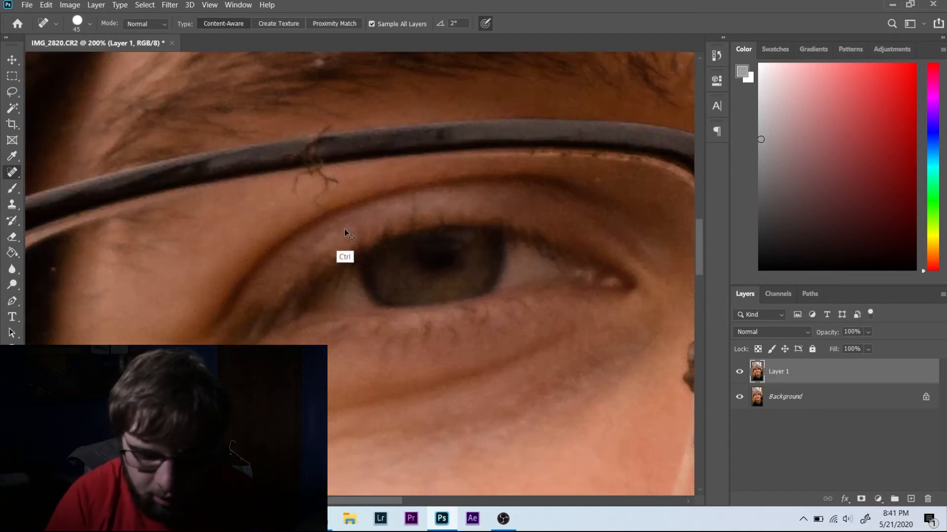
pyautogui.hotkey('ctrl', '+')
pyautogui.hotkey('ctrl', '+')
pyautogui.moveTo(318, 223); pyautogui.dragTo(374, 352)
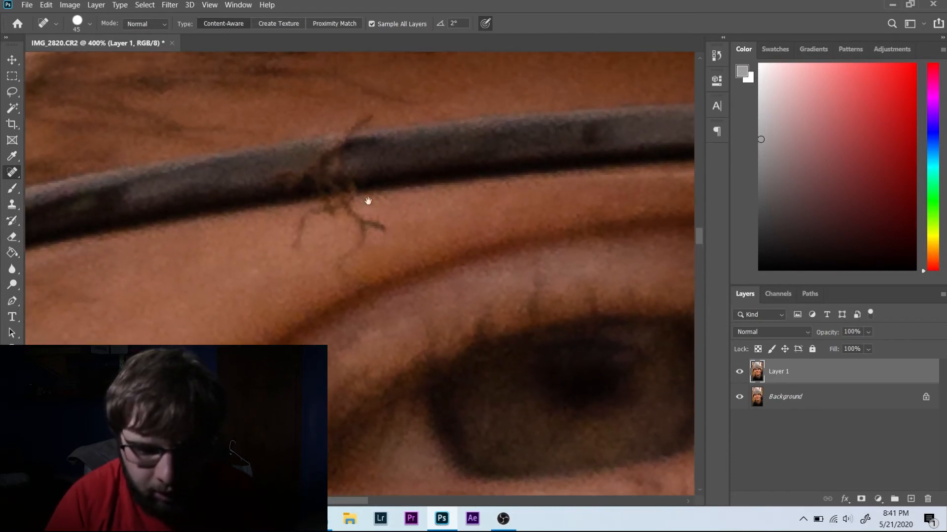
pyautogui.press('[')
pyautogui.press('[')
pyautogui.press('[')
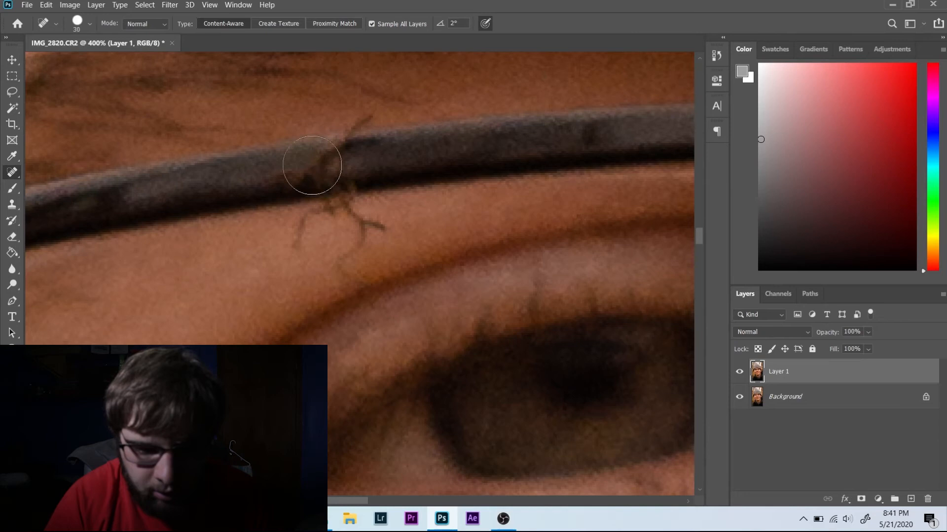
pyautogui.moveTo(264, 175); pyautogui.dragTo(335, 162)
pyautogui.moveTo(357, 206)
pyautogui.mouseDown()
pyautogui.moveTo(300, 239)
pyautogui.moveTo(343, 207)
pyautogui.mouseUp()
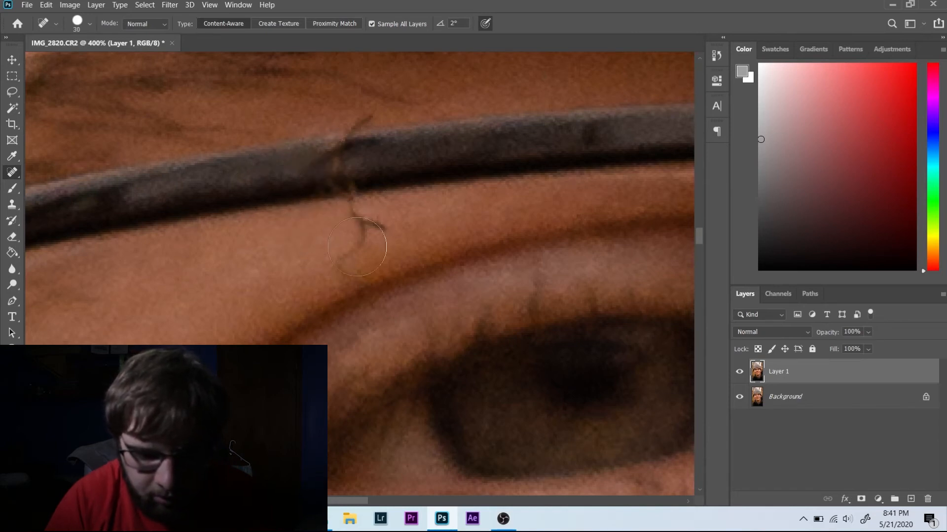
pyautogui.click(340, 257)
# - Heal the leftover twig ends above and below the glasses rim with a smaller Spot Healing Brush
pyautogui.press('[')
pyautogui.press('[')
pyautogui.moveTo(378, 227); pyautogui.dragTo(343, 193)
pyautogui.moveTo(355, 246)
pyautogui.mouseDown()
pyautogui.moveTo(379, 222)
pyautogui.moveTo(378, 234)
pyautogui.moveTo(349, 214)
pyautogui.moveTo(356, 236)
pyautogui.mouseUp()
pyautogui.moveTo(360, 129); pyautogui.dragTo(367, 123)
pyautogui.moveTo(312, 165); pyautogui.dragTo(317, 161)
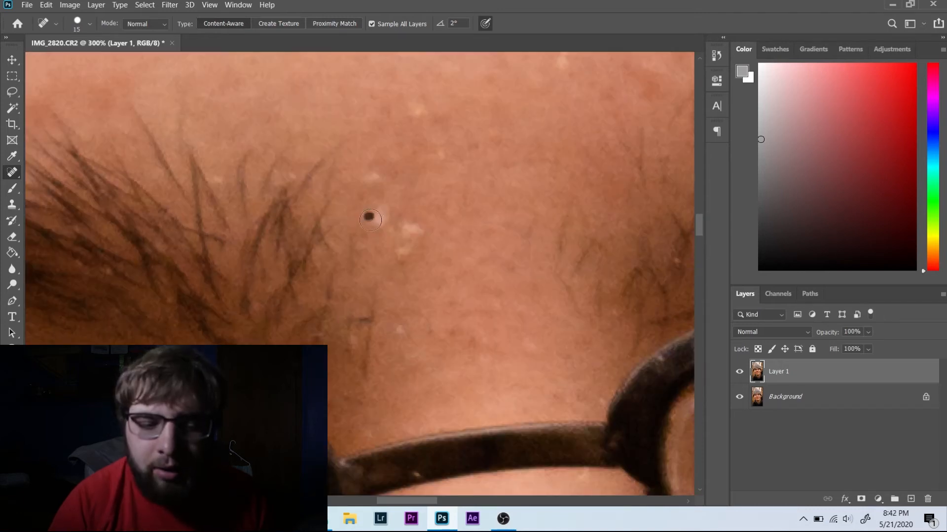
# - Heal the pale flakes between the eyebrows and the speck by the eyebrow hairs with the Spot Healing Brush at size 15
pyautogui.moveTo(370, 220)
pyautogui.mouseDown()
pyautogui.moveTo(383, 217)
pyautogui.moveTo(377, 210)
pyautogui.moveTo(392, 236)
pyautogui.moveTo(377, 221)
pyautogui.moveTo(410, 242)
pyautogui.moveTo(402, 246)
pyautogui.mouseUp()
pyautogui.moveTo(374, 180); pyautogui.dragTo(379, 175)
pyautogui.moveTo(396, 323); pyautogui.dragTo(397, 340)
pyautogui.moveTo(503, 343)
pyautogui.mouseDown()
pyautogui.moveTo(536, 345)
pyautogui.moveTo(509, 341)
pyautogui.moveTo(481, 357)
pyautogui.mouseUp()
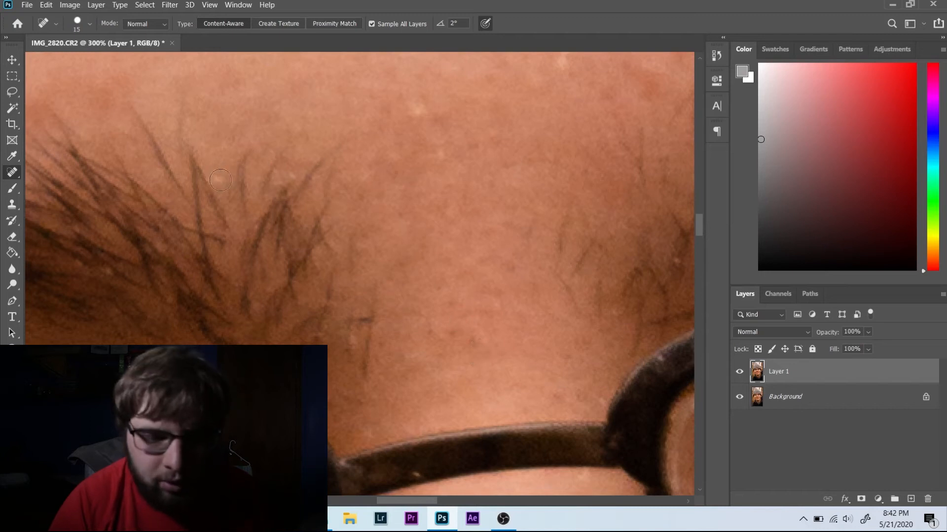
pyautogui.click(220, 181)
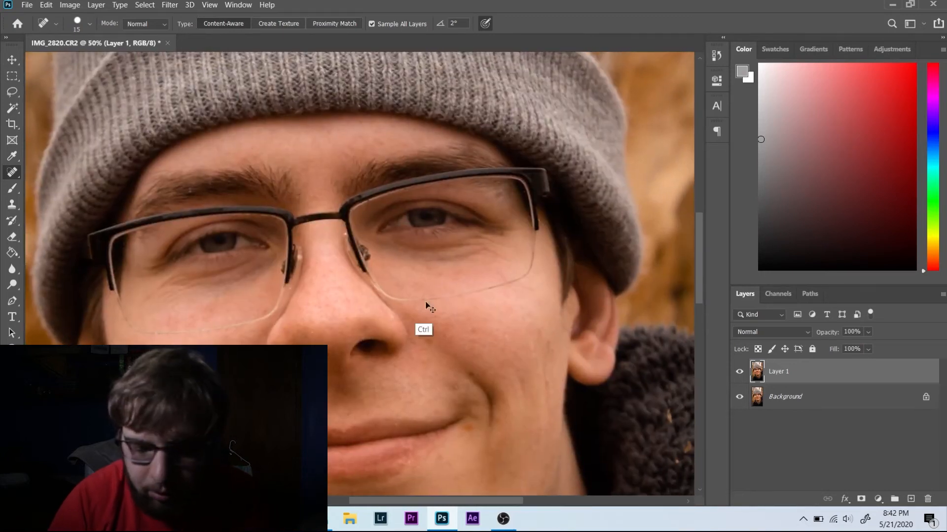
# - Heal the small mark on the chin just below the lower lip with the Spot Healing Brush at size 40
pyautogui.hotkey('ctrl', '+')
pyautogui.hotkey('ctrl', '+')
pyautogui.hotkey('ctrl', '+')
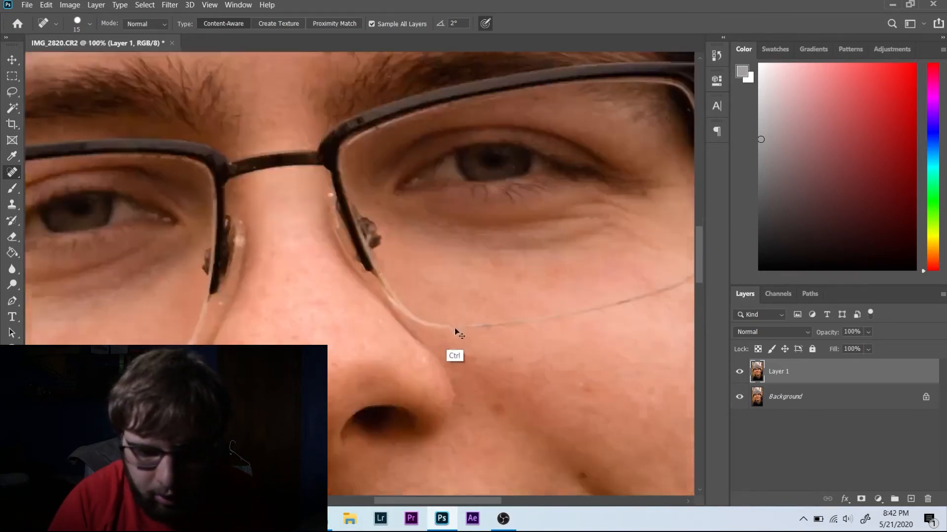
pyautogui.moveTo(486, 325); pyautogui.dragTo(465, 331)
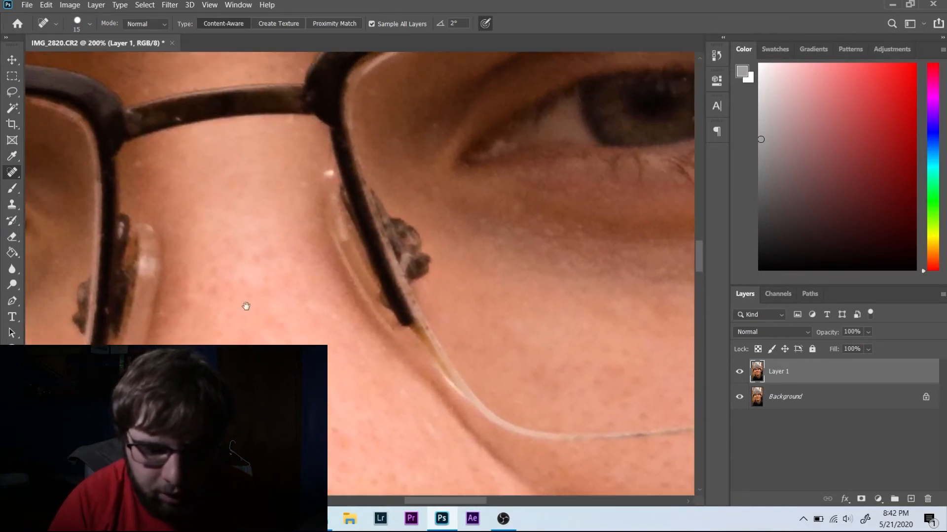
pyautogui.moveTo(245, 307); pyautogui.dragTo(260, 325)
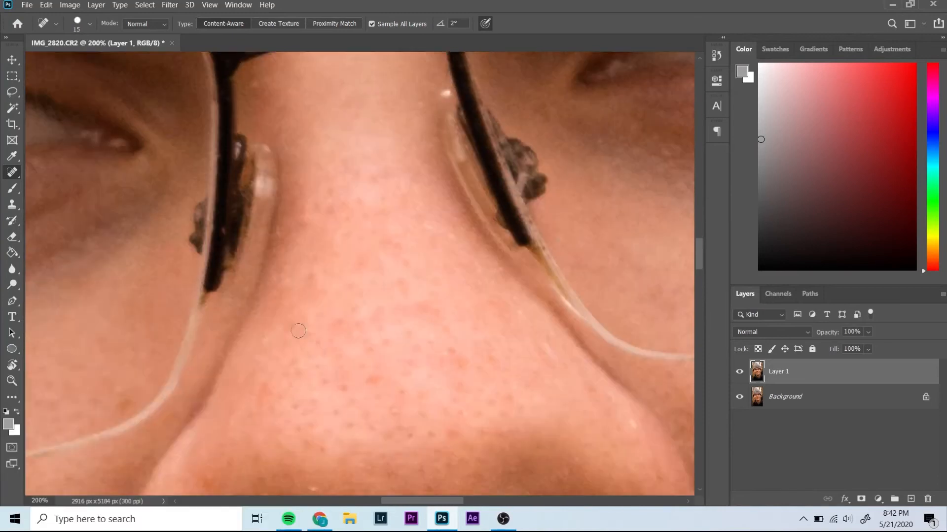
pyautogui.moveTo(297, 434); pyautogui.dragTo(276, 86)
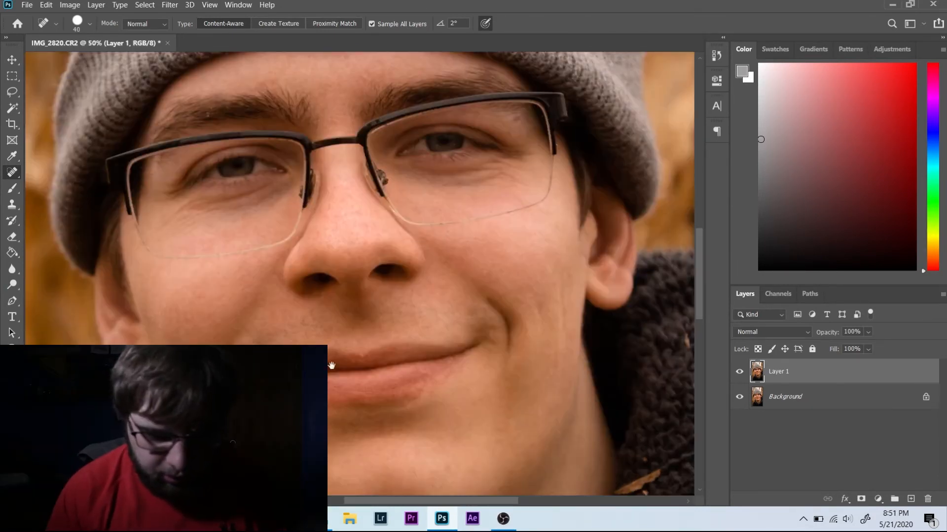
pyautogui.moveTo(331, 365); pyautogui.dragTo(268, 207)
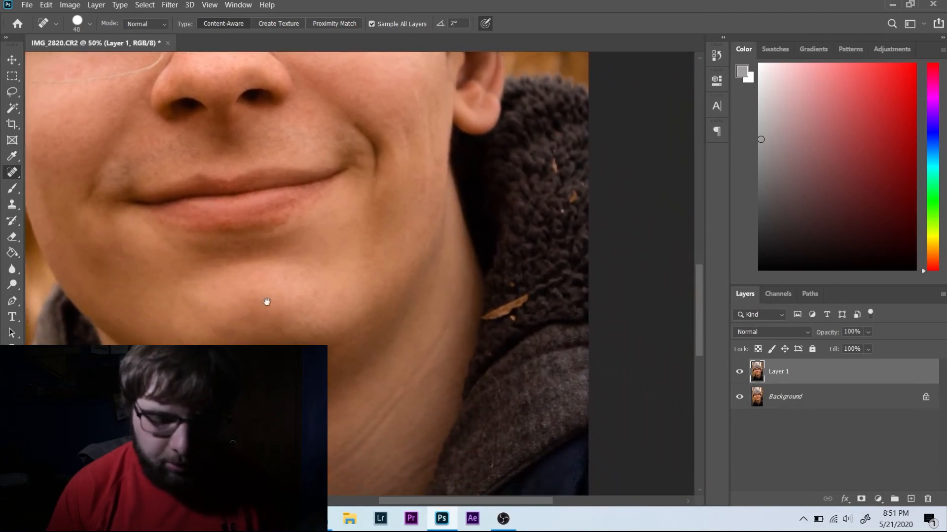
pyautogui.moveTo(252, 246); pyautogui.dragTo(251, 251)
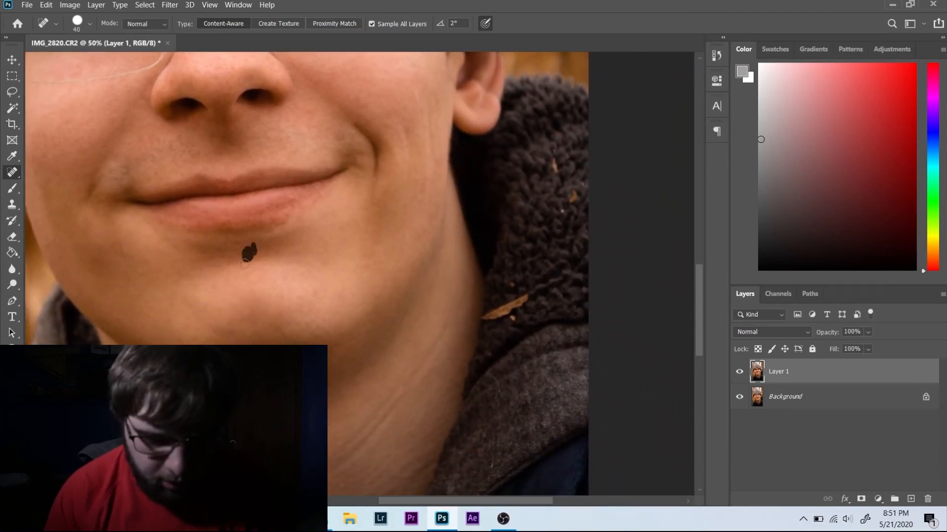
# - Lasso the large leaf on the jacket collar beside the neck, replace it with a Content-Aware fill, and deselect
pyautogui.hscroll(3, 342, 352)
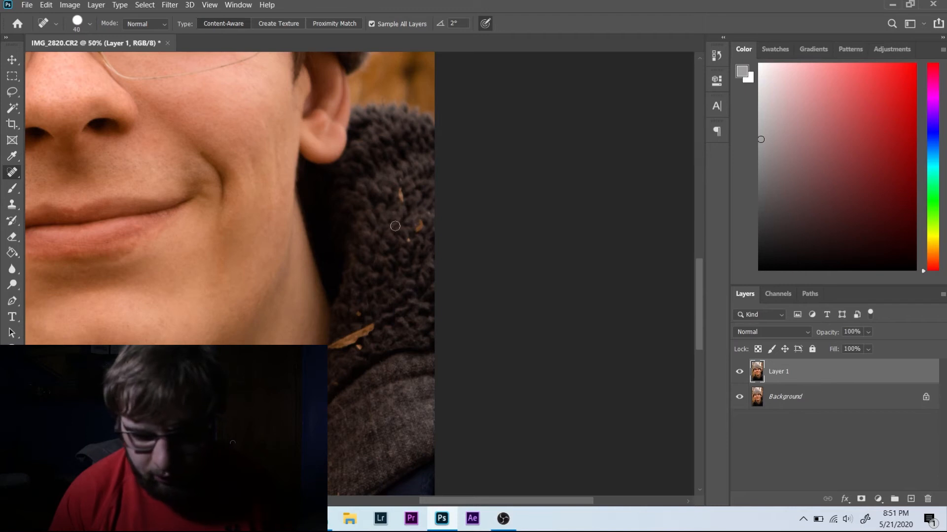
pyautogui.hotkey('ctrl', '+')
pyautogui.moveTo(449, 221); pyautogui.dragTo(408, 261)
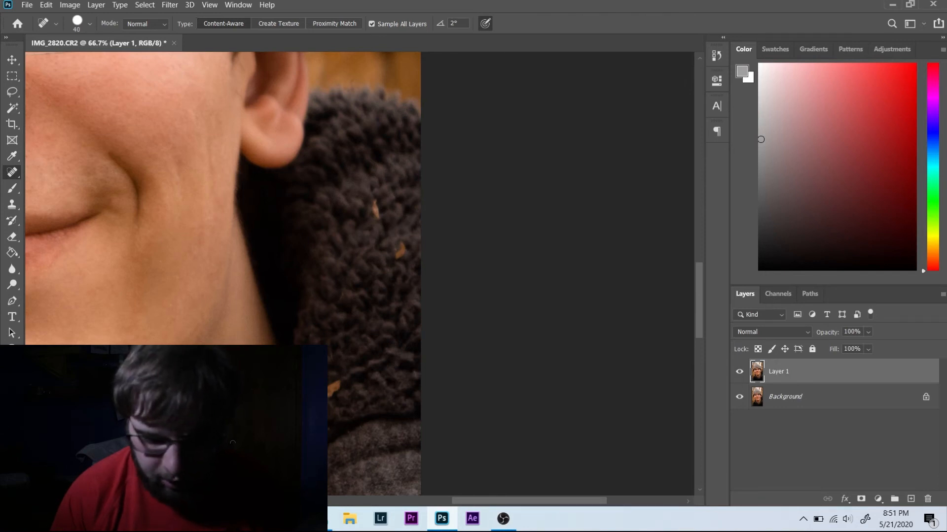
pyautogui.press('l')
pyautogui.moveTo(319, 387)
pyautogui.mouseDown()
pyautogui.moveTo(354, 306)
pyautogui.moveTo(374, 297)
pyautogui.moveTo(378, 313)
pyautogui.moveTo(315, 338)
pyautogui.moveTo(355, 306)
pyautogui.mouseUp()
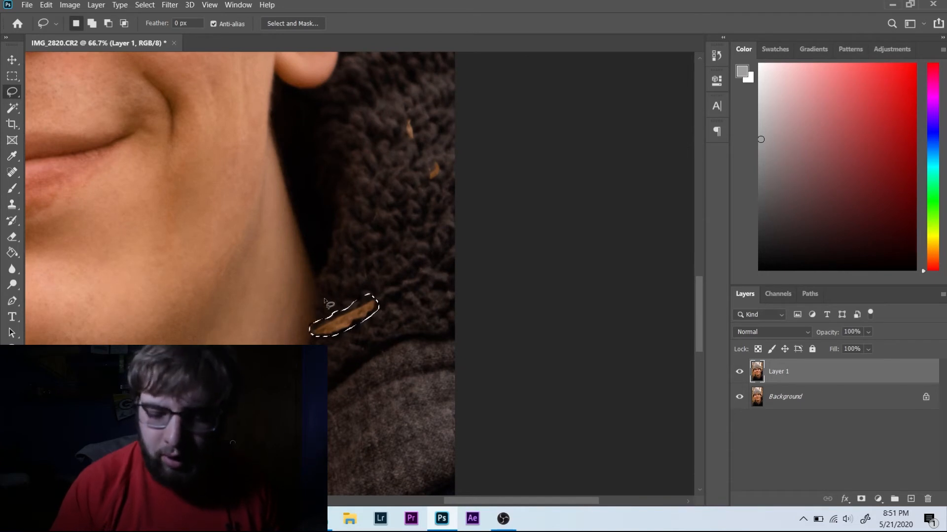
pyautogui.press('shift')
pyautogui.hotkey('shift', 'BackSpace')
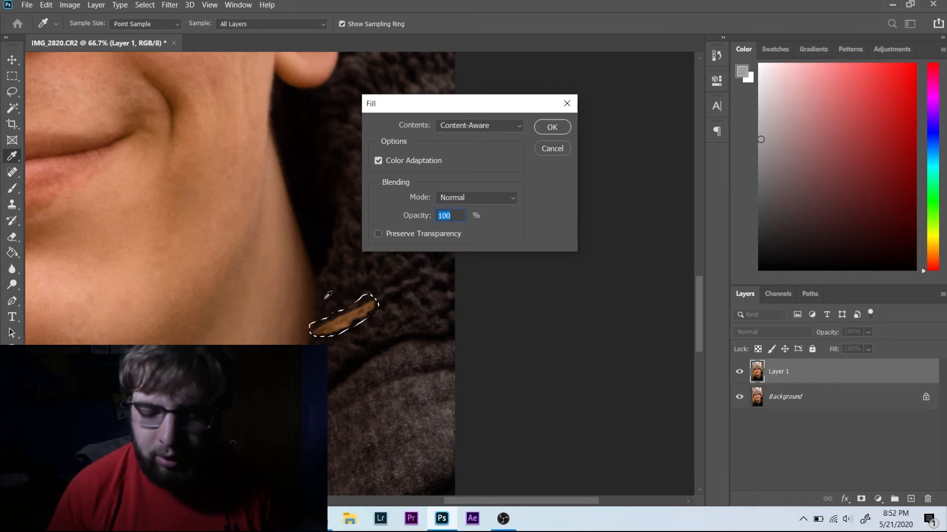
pyautogui.press('Return')
pyautogui.hotkey('ctrl', 'd')
# - Lasso each of the two small leaf bits on the fleece hood and replace them with Content-Aware fills, then clear the selection
pyautogui.scroll(2, 409, 237)
pyautogui.moveTo(410, 236)
pyautogui.mouseDown()
pyautogui.moveTo(411, 255)
pyautogui.moveTo(397, 266)
pyautogui.moveTo(401, 249)
pyautogui.mouseUp()
pyautogui.hotkey('shift', 'BackSpace')
pyautogui.press('Return')
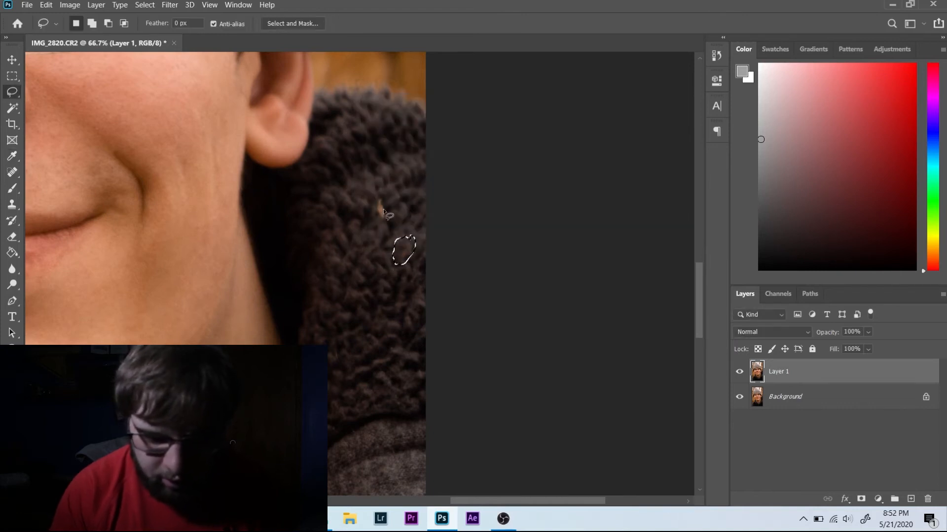
pyautogui.moveTo(385, 195)
pyautogui.mouseDown()
pyautogui.moveTo(385, 223)
pyautogui.moveTo(374, 192)
pyautogui.mouseUp()
pyautogui.hotkey('shift', 'BackSpace')
pyautogui.press('Return')
pyautogui.hotkey('ctrl', 'd')
# - Remove the straw fragment from the beanie's cuff with a Content-Aware fill and heal the remaining specks on the knit
pyautogui.moveTo(321, 228); pyautogui.dragTo(402, 451)
pyautogui.moveTo(243, 258); pyautogui.dragTo(301, 264)
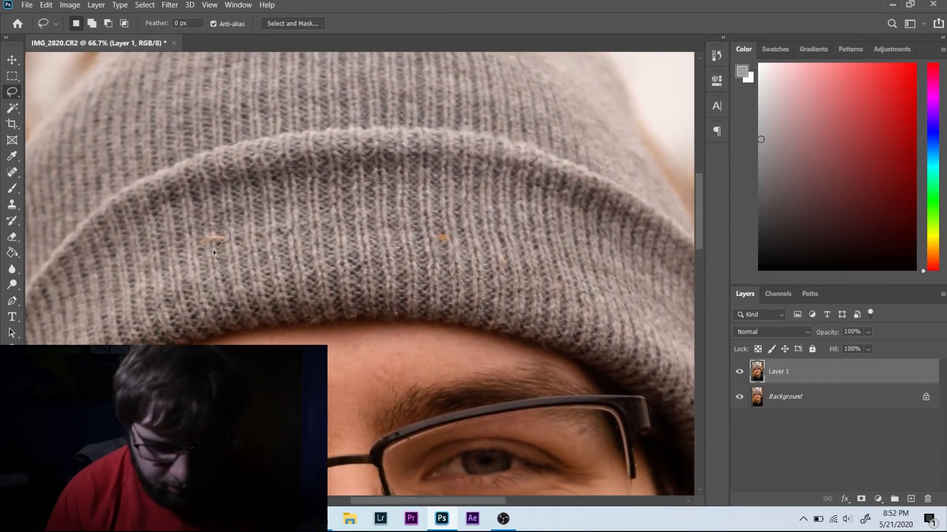
pyautogui.moveTo(195, 242); pyautogui.dragTo(213, 228)
pyautogui.hotkey('shift', 'BackSpace')
pyautogui.press('Return')
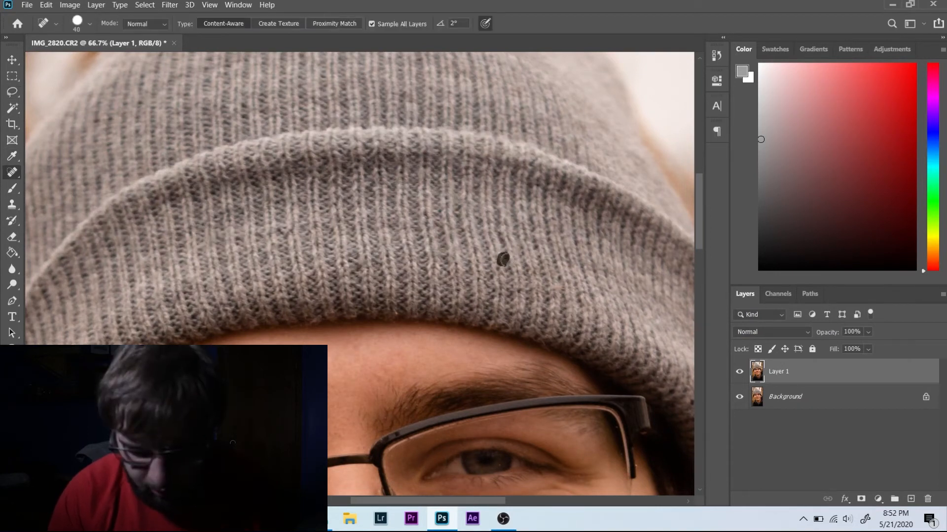
pyautogui.click(504, 259)
pyautogui.click(560, 289)
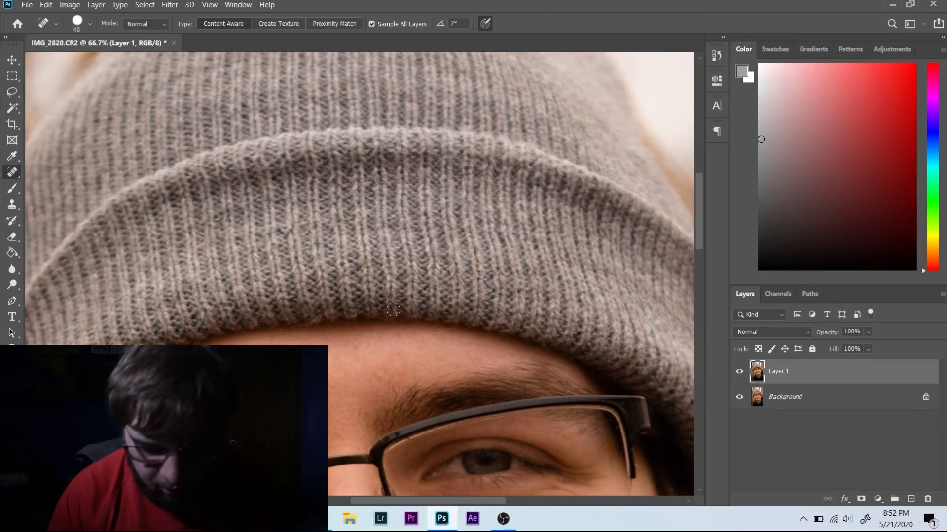
# - Clone neck skin over the dried leaf where the neck meets the jacket collar, using the Clone Stamp at size 60
pyautogui.hotkey('ctrl', '-')
pyautogui.hotkey('ctrl', '-')
pyautogui.hotkey('ctrl', '-')
pyautogui.hotkey('ctrl', '-')
pyautogui.hotkey('ctrl', '-')
pyautogui.hotkey('ctrl', '+')
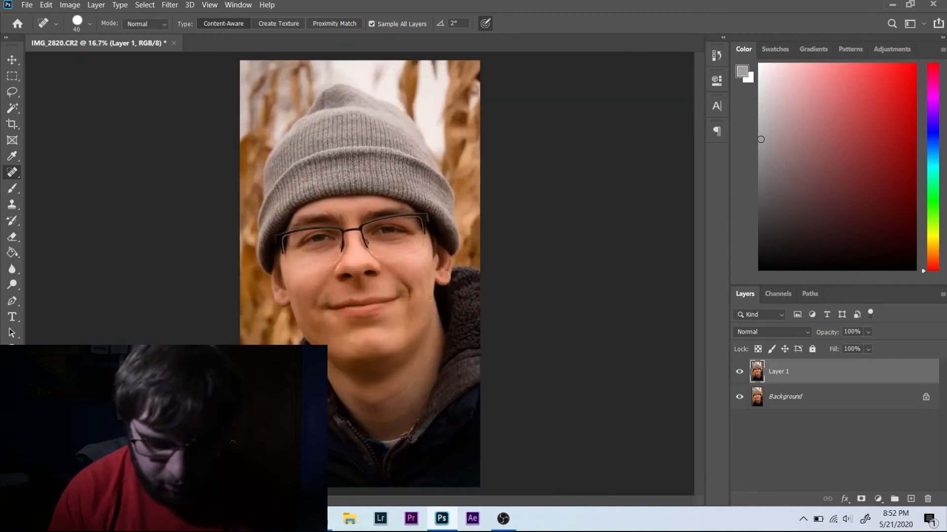
pyautogui.hotkey('ctrl', '+')
pyautogui.hotkey('ctrl', '+')
pyautogui.hotkey('ctrl', '+')
pyautogui.moveTo(440, 359); pyautogui.dragTo(485, 204)
pyautogui.moveTo(434, 387); pyautogui.dragTo(389, 180)
pyautogui.hotkey('ctrl', '+')
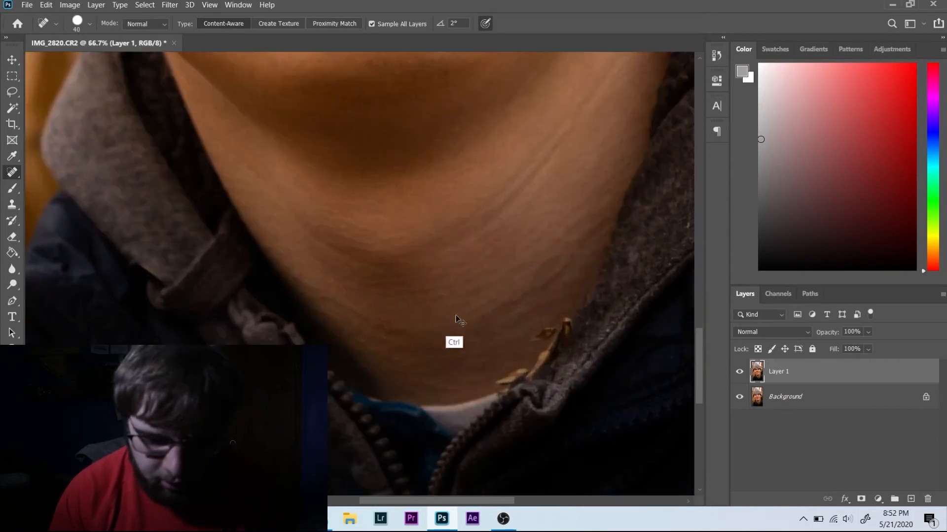
pyautogui.hotkey('ctrl', '+')
pyautogui.moveTo(548, 333)
pyautogui.mouseDown()
pyautogui.moveTo(369, 270)
pyautogui.moveTo(378, 265)
pyautogui.mouseUp()
pyautogui.press('s')
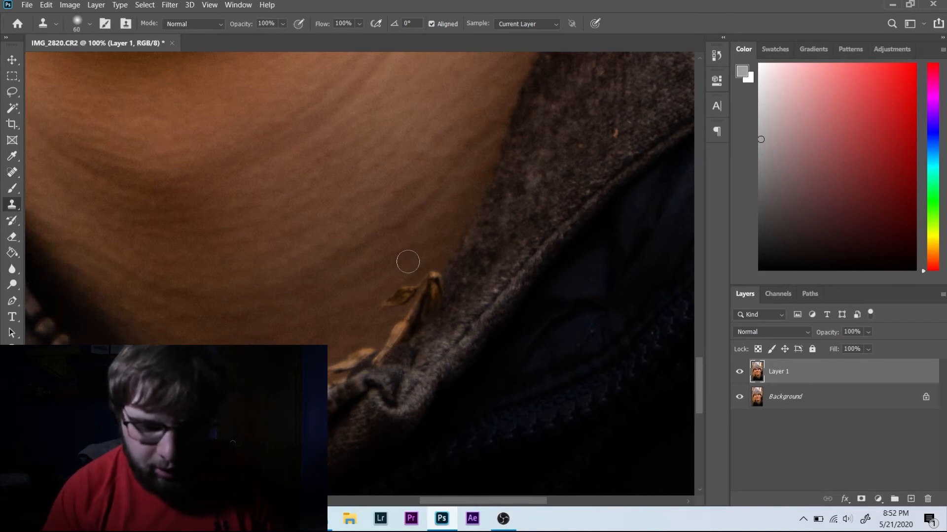
pyautogui.press('alt')
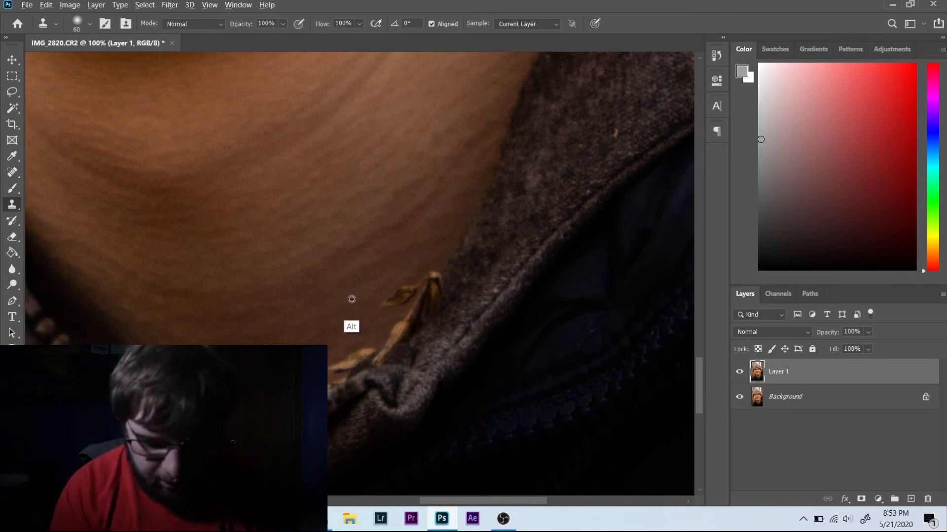
pyautogui.keyDown('alt'); pyautogui.click(357, 299); pyautogui.keyUp('alt')
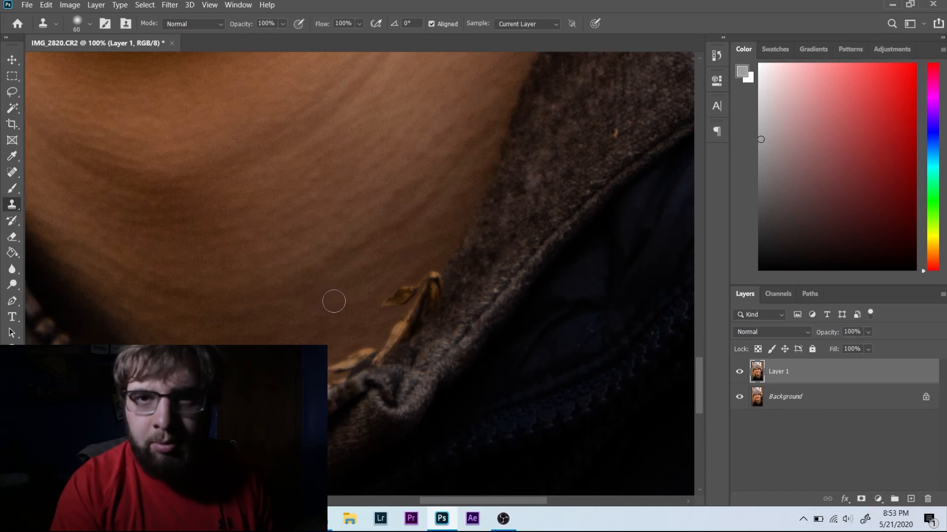
pyautogui.moveTo(430, 277)
pyautogui.mouseDown()
pyautogui.moveTo(391, 327)
pyautogui.moveTo(347, 347)
pyautogui.moveTo(338, 359)
pyautogui.moveTo(361, 355)
pyautogui.moveTo(338, 363)
pyautogui.moveTo(391, 332)
pyautogui.moveTo(363, 340)
pyautogui.moveTo(368, 327)
pyautogui.mouseUp()
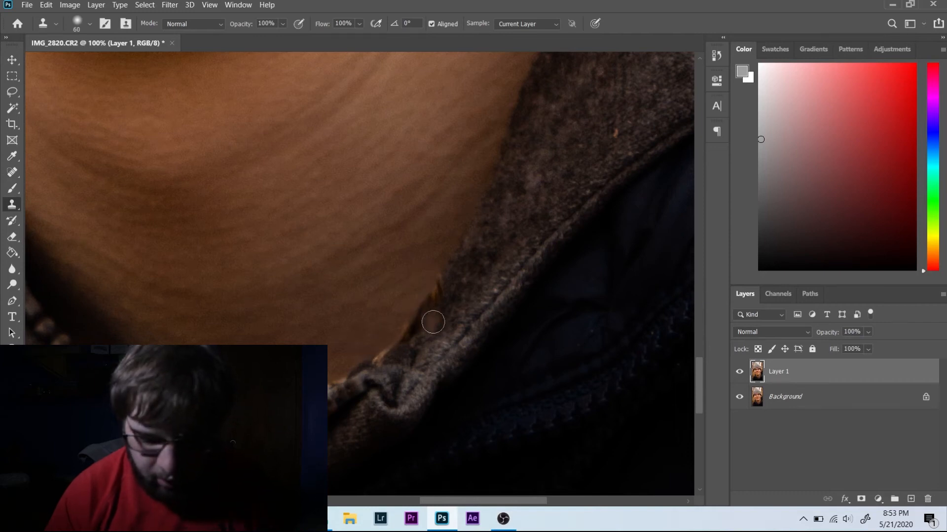
# - Clone collar fabric over the remaining leaf pieces along the collar's inner edge with the Clone Stamp
pyautogui.press('l')
pyautogui.press('s')
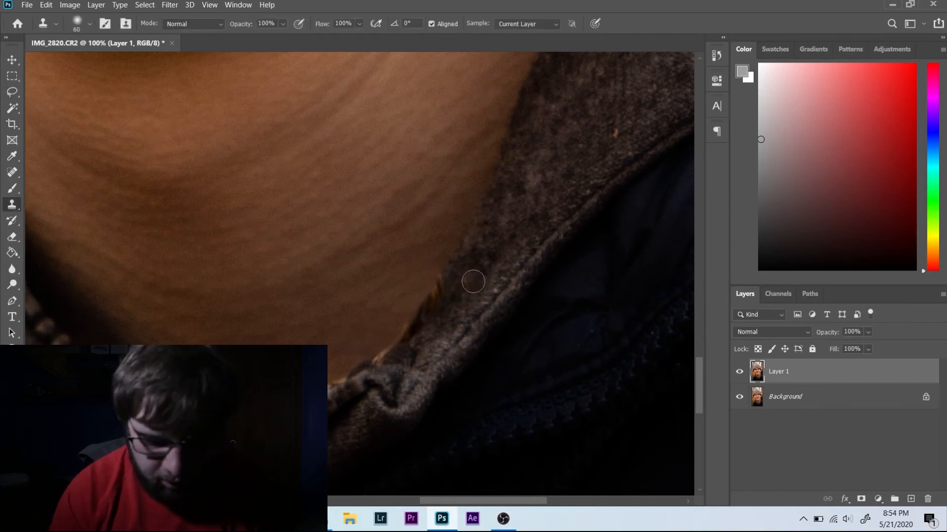
pyautogui.keyDown('alt'); pyautogui.click(470, 282); pyautogui.keyUp('alt')
pyautogui.moveTo(454, 285)
pyautogui.mouseDown()
pyautogui.moveTo(439, 298)
pyautogui.moveTo(437, 285)
pyautogui.moveTo(443, 295)
pyautogui.moveTo(376, 364)
pyautogui.moveTo(387, 358)
pyautogui.mouseUp()
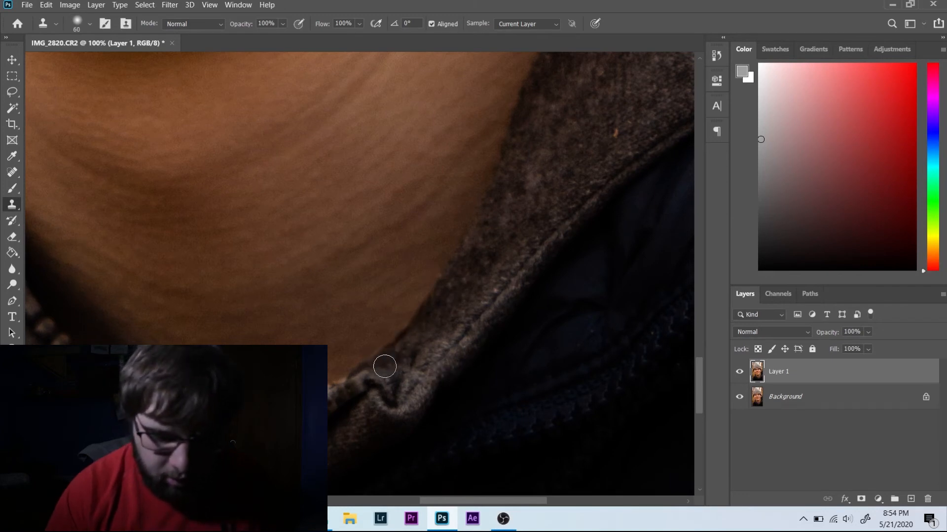
# - Return to the Spot Healing Brush and examine the cleaned collar edge and the whole portrait for leftover debris
pyautogui.press('l')
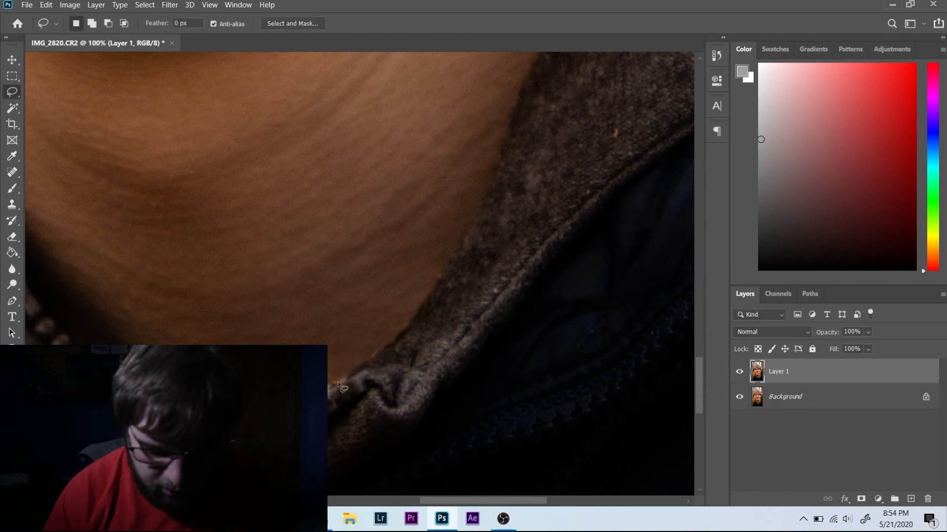
pyautogui.press('j')
pyautogui.rightClick(334, 385)
pyautogui.press('Escape')
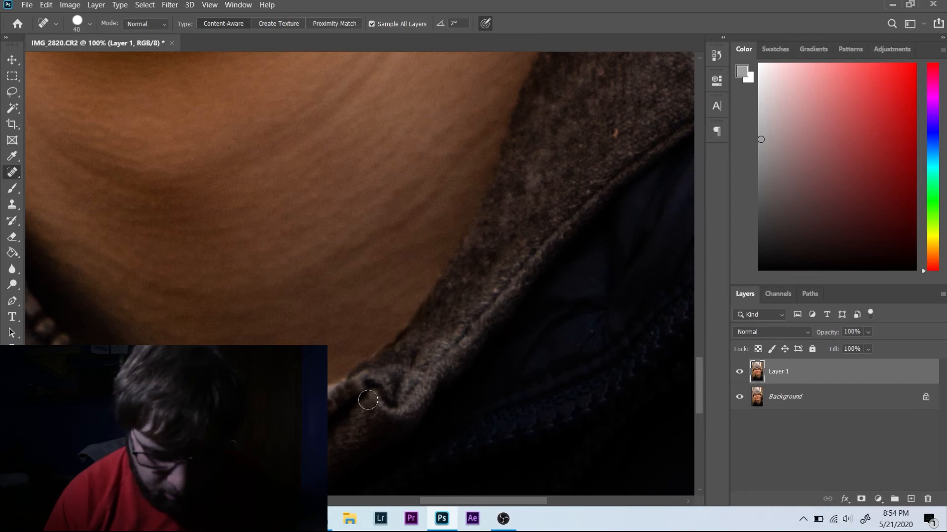
pyautogui.hotkey('ctrl', '-')
pyautogui.hotkey('ctrl', '-')
pyautogui.hotkey('ctrl', '+')
pyautogui.hotkey('ctrl', '+')
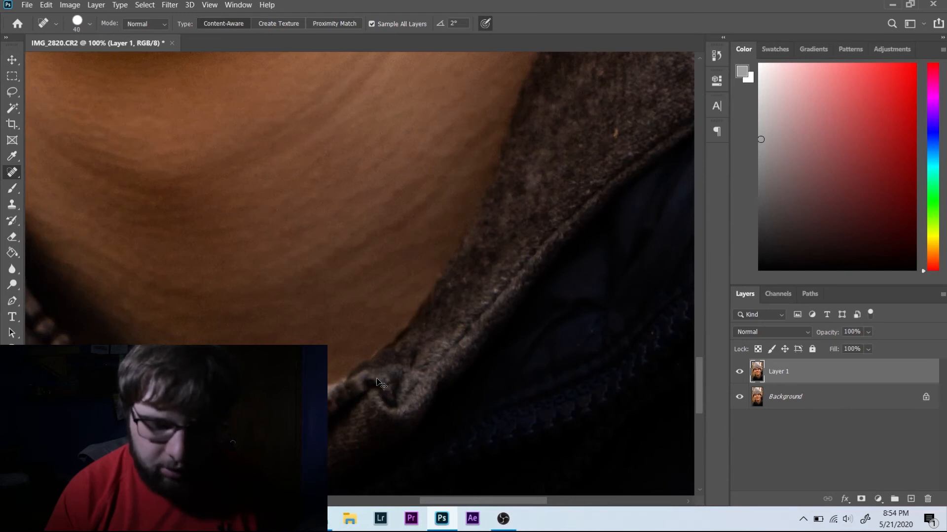
pyautogui.hotkey('ctrl', '-')
pyautogui.hotkey('ctrl', '-')
pyautogui.hotkey('ctrl', '-')
pyautogui.hotkey('ctrl', '-')
pyautogui.hotkey('ctrl', '-')
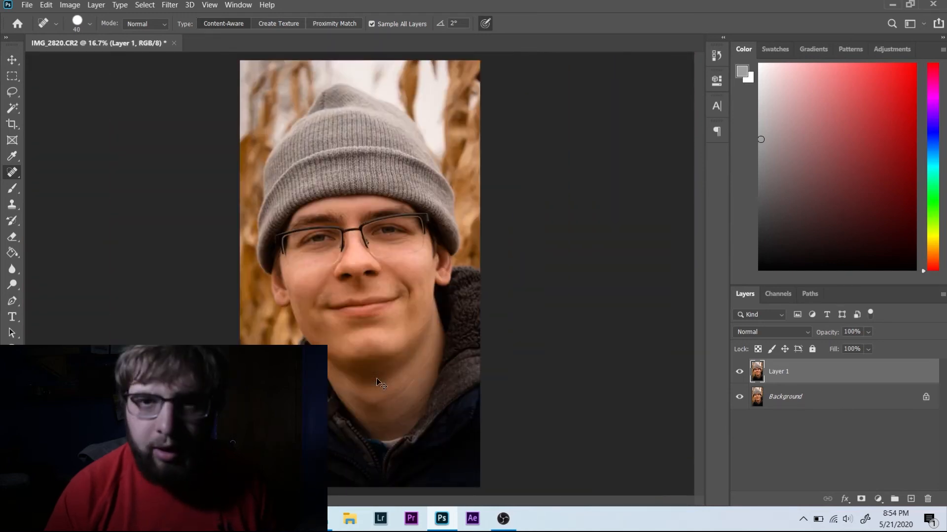
# - Stamp all visible layers into a new merged layer above the retouched one
pyautogui.hotkey('ctrl', '+')
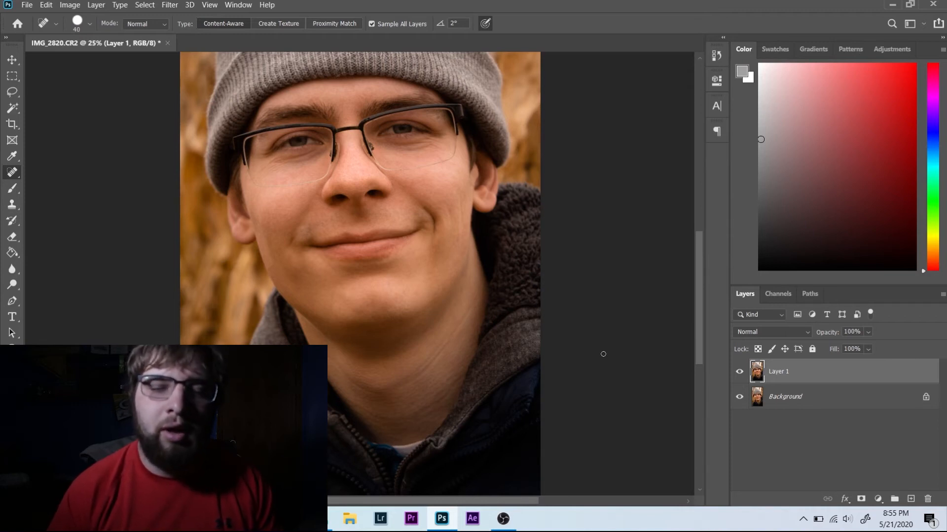
pyautogui.hotkey('ctrl', '+')
pyautogui.hotkey('ctrl', '+')
pyautogui.hotkey('ctrl', '+')
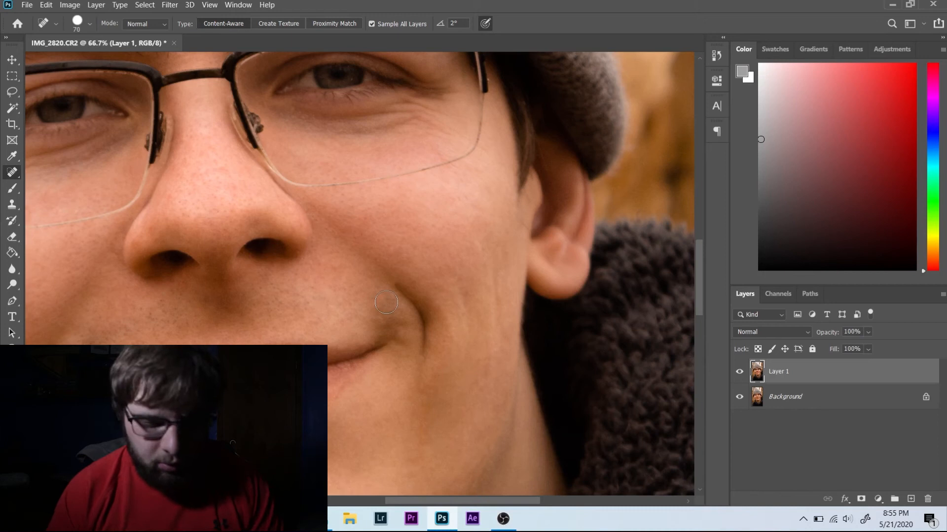
pyautogui.hotkey('ctrl', 'shift', 'alt', 'e')
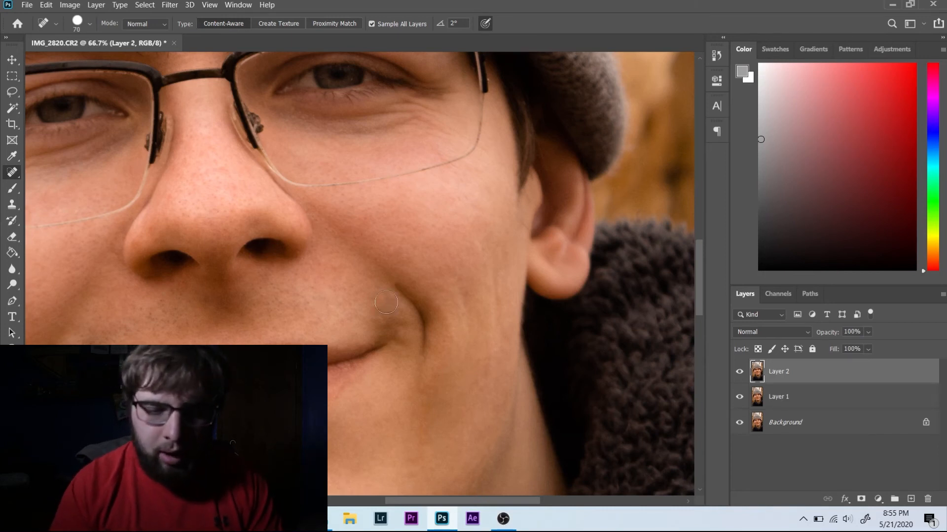
# - Apply a Gaussian Blur with a 6.2-pixel radius to the merged layer
pyautogui.scroll(-2, 386, 302)
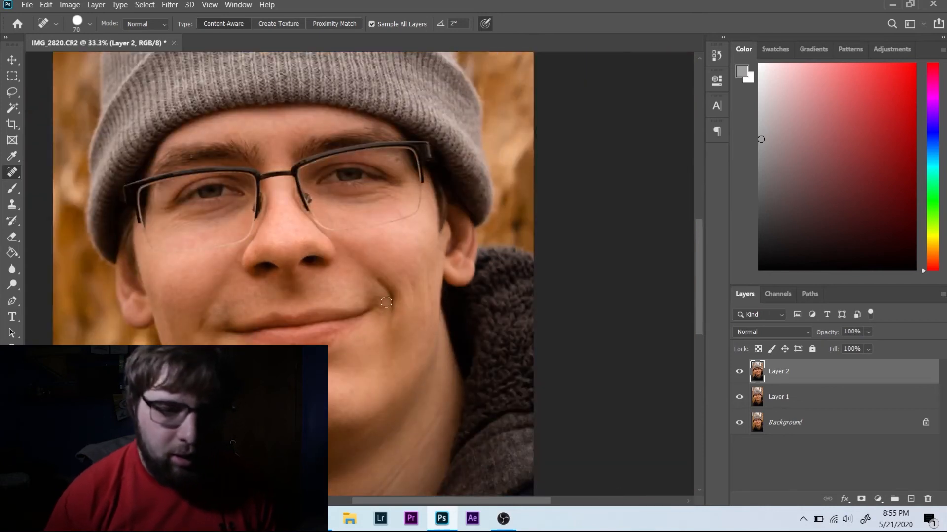
pyautogui.click(174, 10)
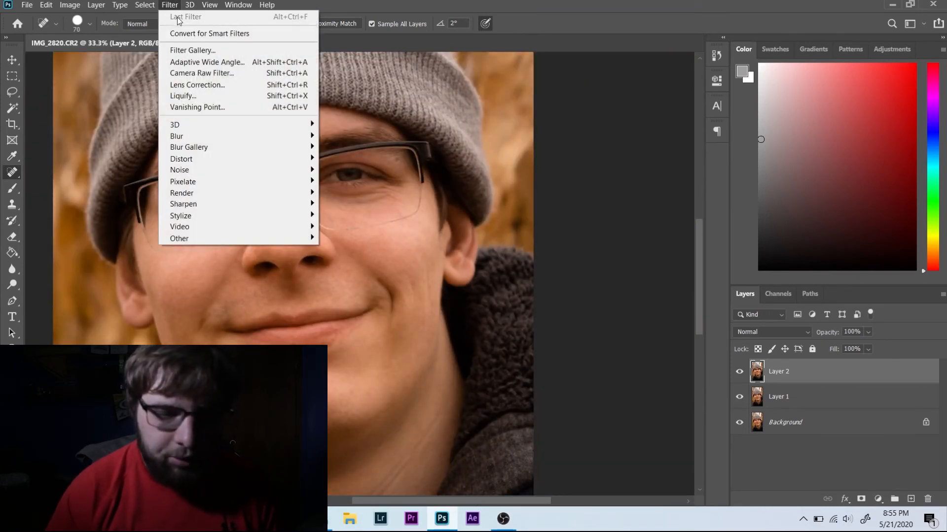
pyautogui.moveTo(185, 136)
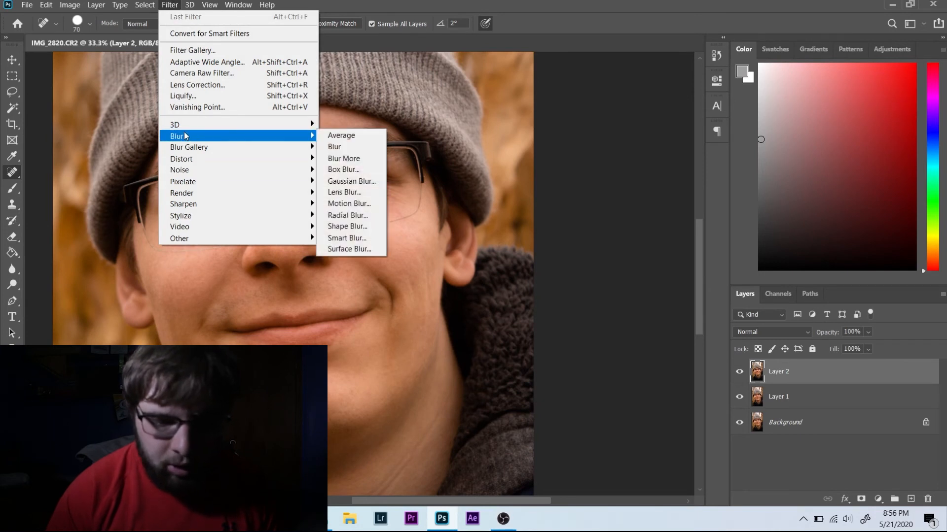
pyautogui.click(351, 181)
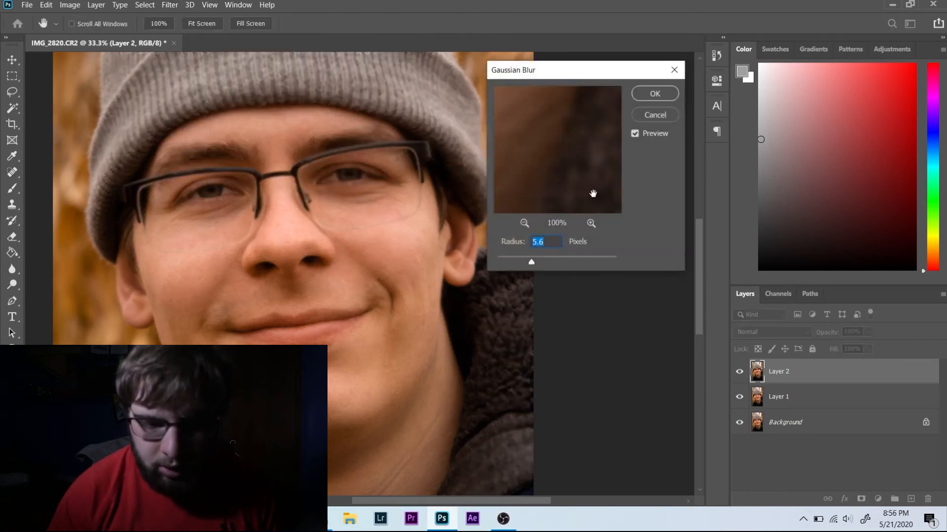
pyautogui.moveTo(530, 262); pyautogui.dragTo(534, 262)
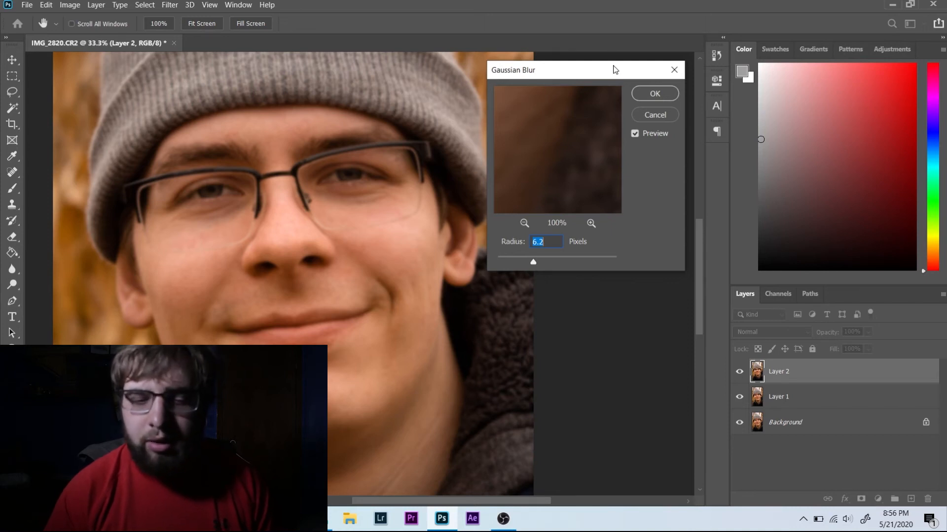
pyautogui.press('Return')
# - Add a black layer mask to the blurred layer so the blur is completely hidden
pyautogui.press('j')
pyautogui.scroll(3, 423, 272)
pyautogui.scroll(-5, 422, 271)
pyautogui.scroll(2, 423, 271)
pyautogui.scroll(1, 423, 271)
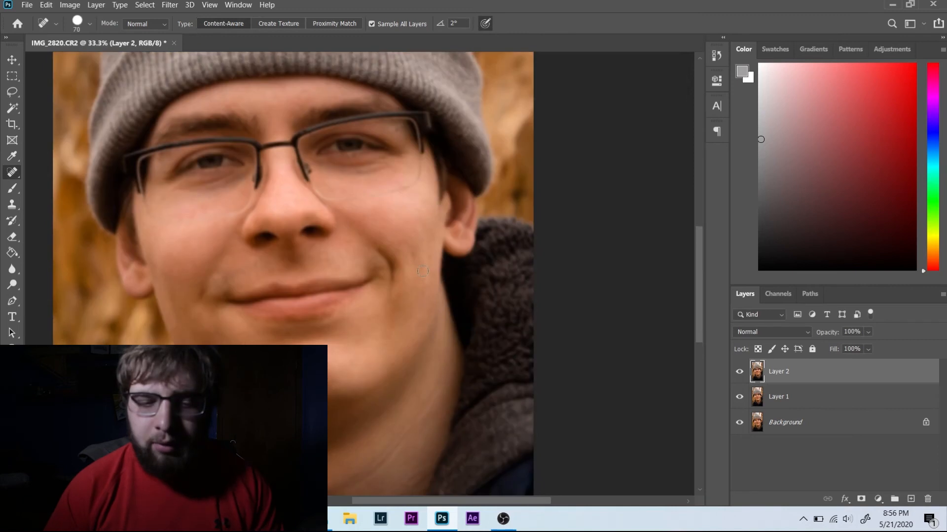
pyautogui.keyDown('alt'); pyautogui.click(860, 500); pyautogui.keyUp('alt')
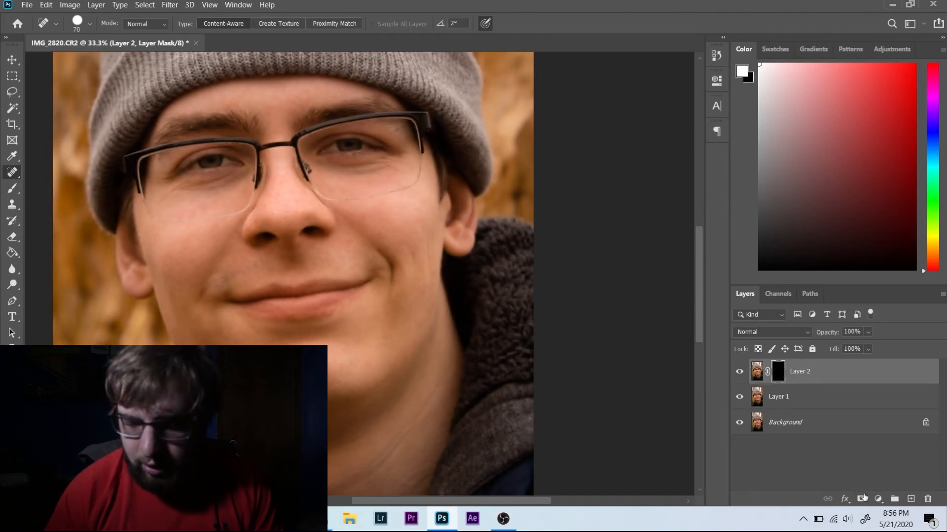
# - Paint white on the mask over the cheek on the image's left side, using a soft brush at size 175 and then 200
pyautogui.press('b')
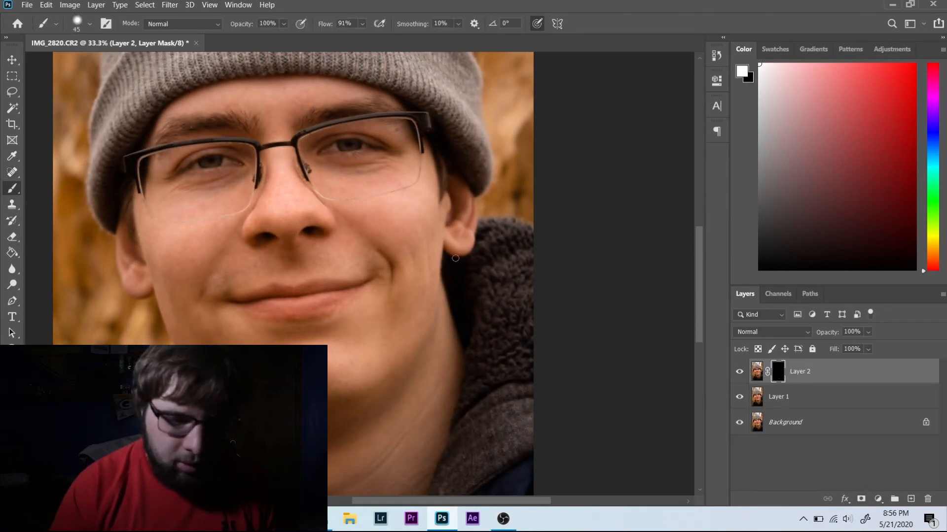
pyautogui.scroll(3, 455, 258)
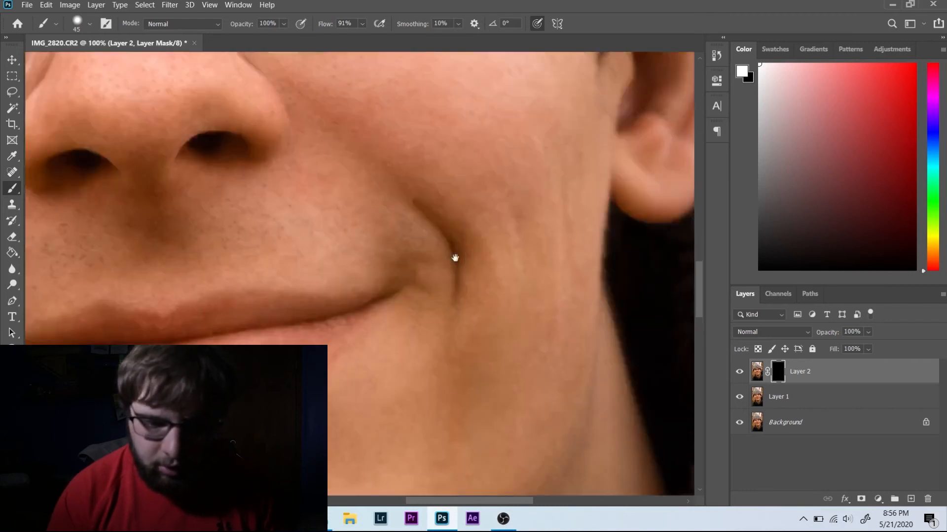
pyautogui.moveTo(409, 223); pyautogui.dragTo(560, 281)
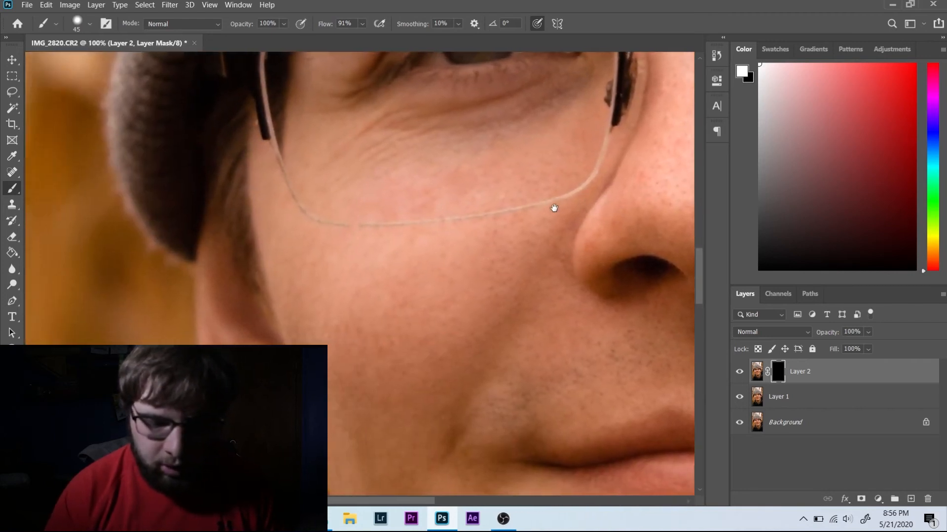
pyautogui.press(']')
pyautogui.press(']')
pyautogui.press(']')
pyautogui.moveTo(401, 356)
pyautogui.mouseDown()
pyautogui.moveTo(396, 380)
pyautogui.moveTo(382, 373)
pyautogui.moveTo(394, 383)
pyautogui.moveTo(379, 334)
pyautogui.moveTo(407, 350)
pyautogui.moveTo(391, 366)
pyautogui.mouseUp()
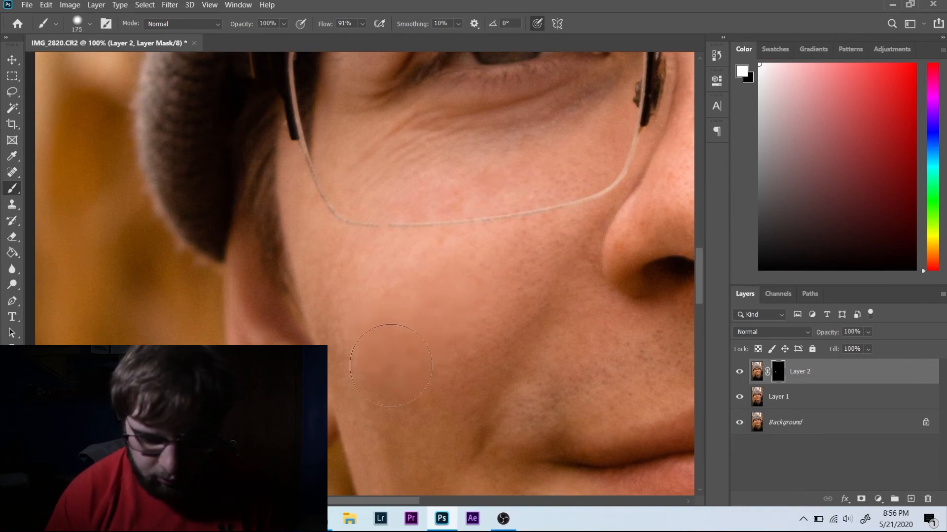
pyautogui.press(']')
pyautogui.press(']')
pyautogui.press(']')
pyautogui.press(']')
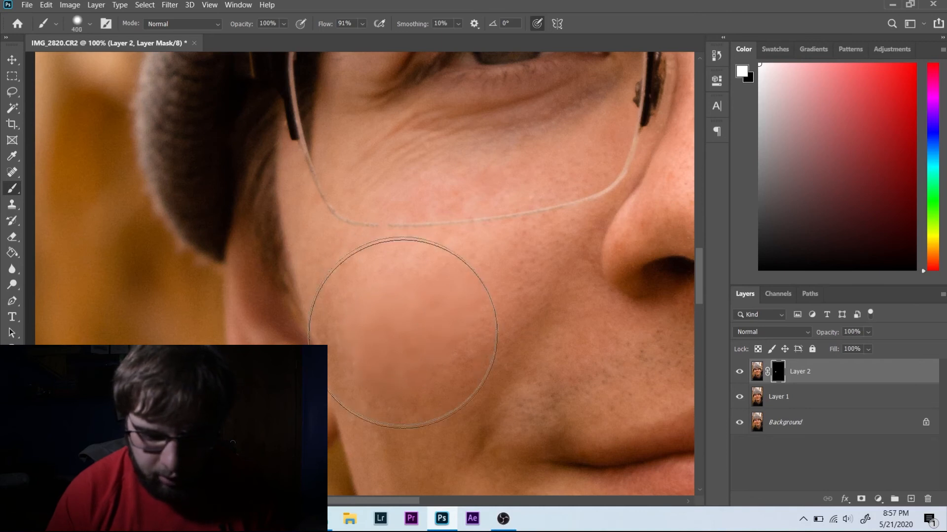
pyautogui.press('[')
pyautogui.press('[')
pyautogui.press('[')
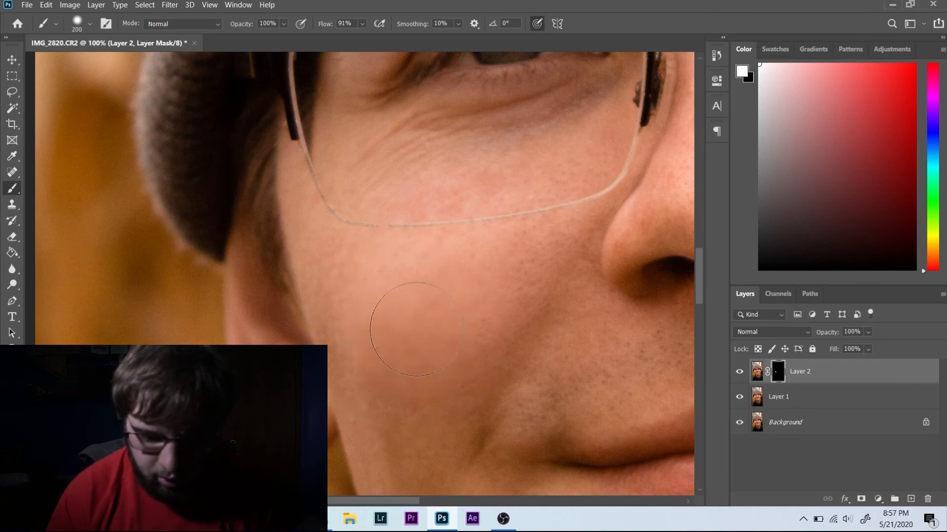
# - Reveal the blur on the other cheek, the chin and the skin above the lips by painting the mask at brush size 200
pyautogui.press('space')
pyautogui.moveTo(522, 351)
pyautogui.mouseDown()
pyautogui.moveTo(199, 287)
pyautogui.moveTo(245, 360)
pyautogui.mouseUp()
pyautogui.moveTo(457, 334); pyautogui.dragTo(513, 374)
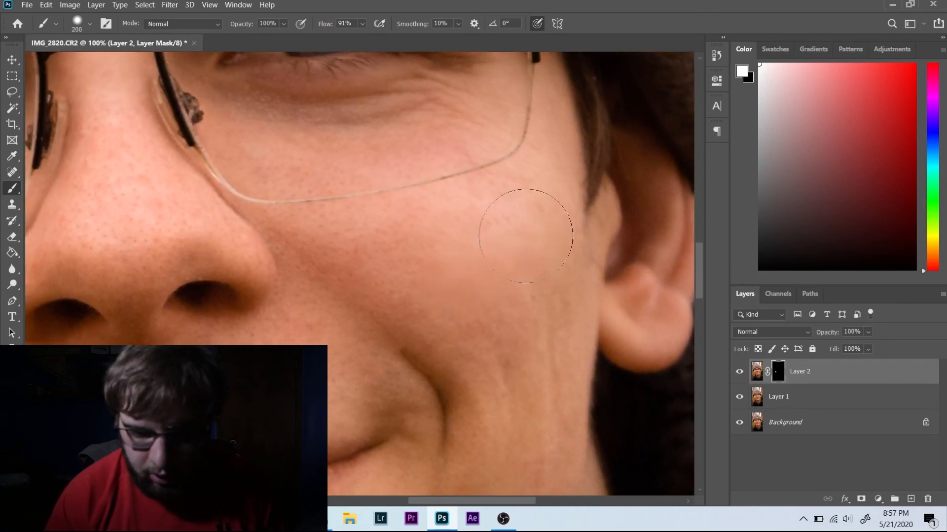
pyautogui.hotkey('ctrl', '-')
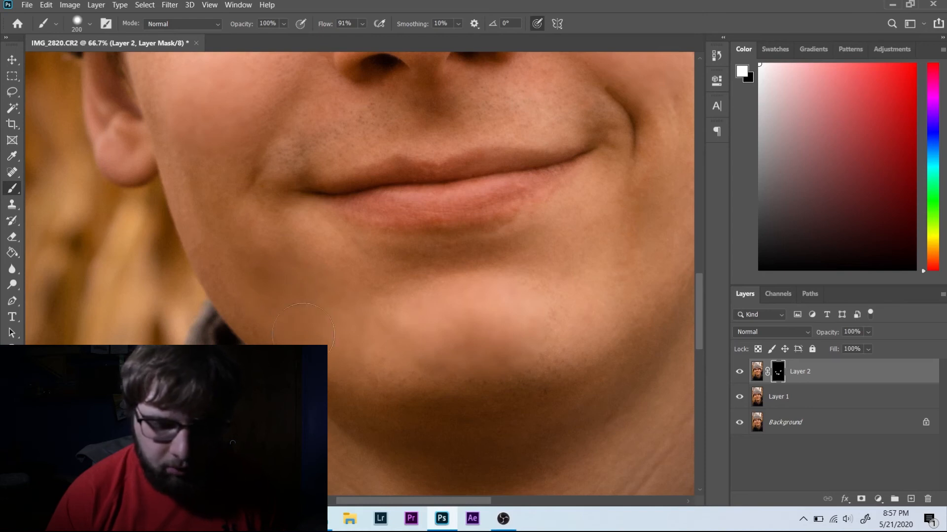
pyautogui.scroll(3, 296, 275)
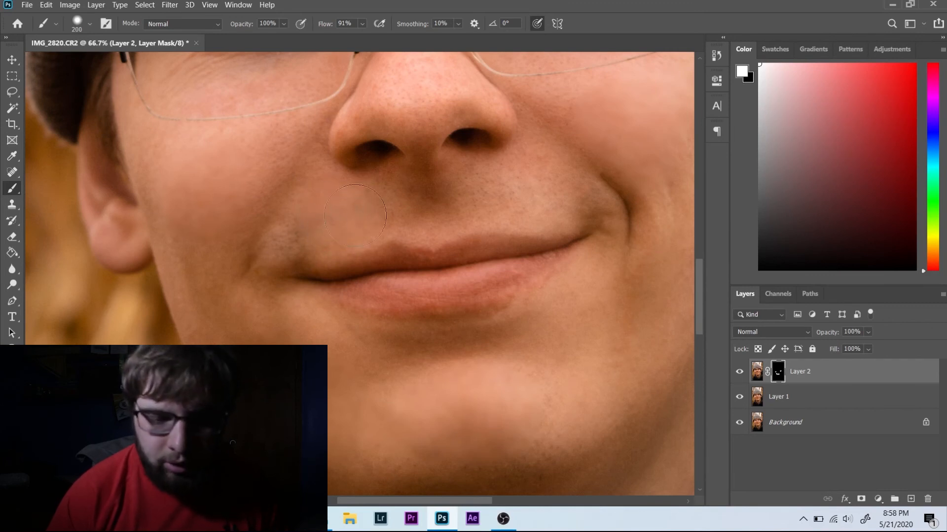
# - Reduce the brush to size 90 and smaller, and paint the mask over the nose and the remaining facial skin
pyautogui.press('[')
pyautogui.press('[')
pyautogui.press('[')
pyautogui.press('[')
pyautogui.press('[')
pyautogui.moveTo(422, 126); pyautogui.dragTo(406, 253)
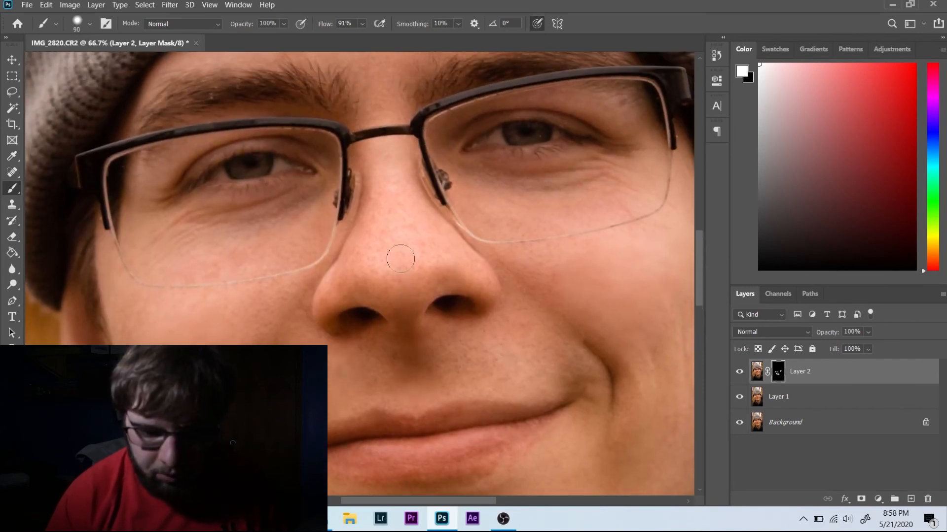
pyautogui.press('[')
pyautogui.press('[')
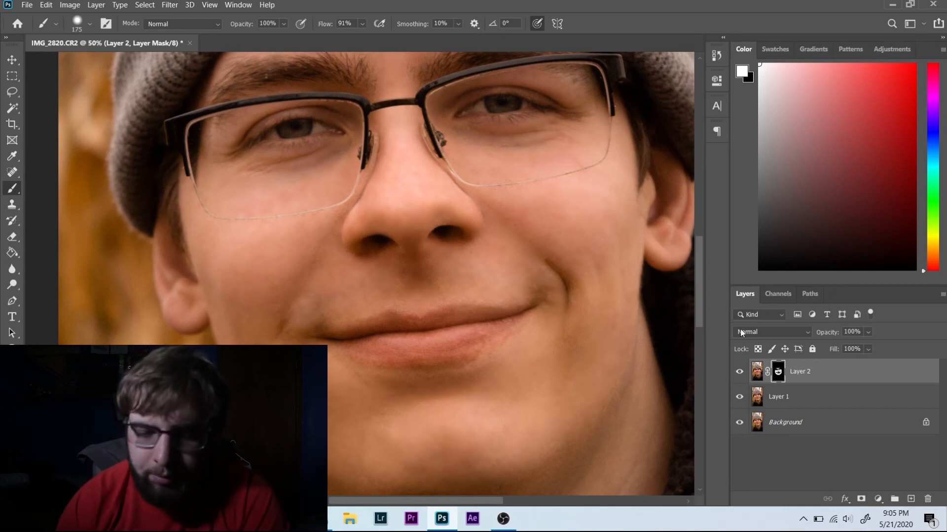
# - Lower the opacity of the blurred skin layer to 68% so some skin texture shows through
pyautogui.click(756, 371)
pyautogui.click(867, 332)
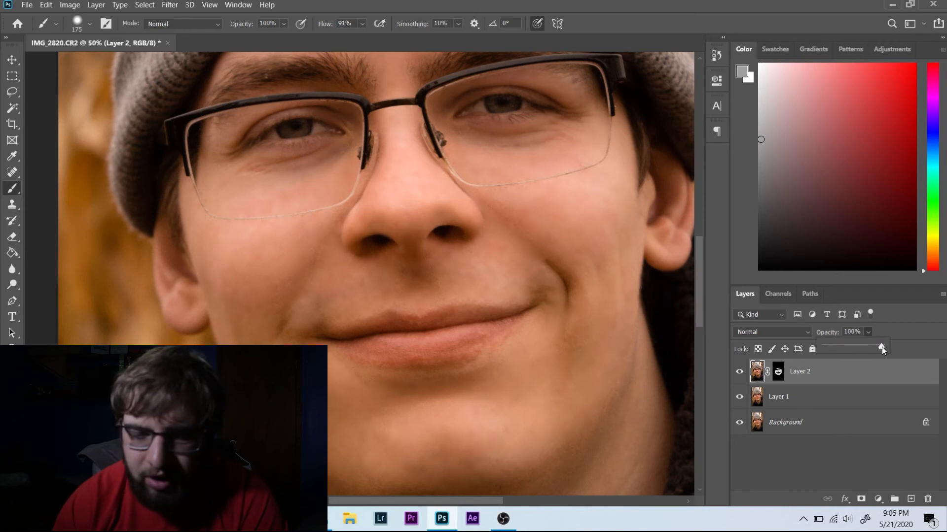
pyautogui.moveTo(882, 347); pyautogui.dragTo(799, 342)
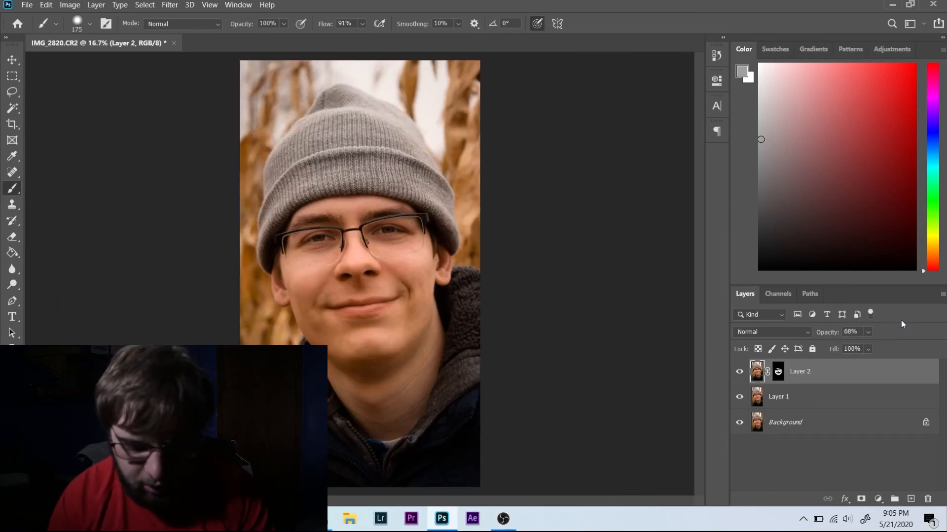
# - Create a new top layer, stamp the visible image onto it and desaturate it
pyautogui.hotkey('ctrl', 'shift', 'alt', 'n')
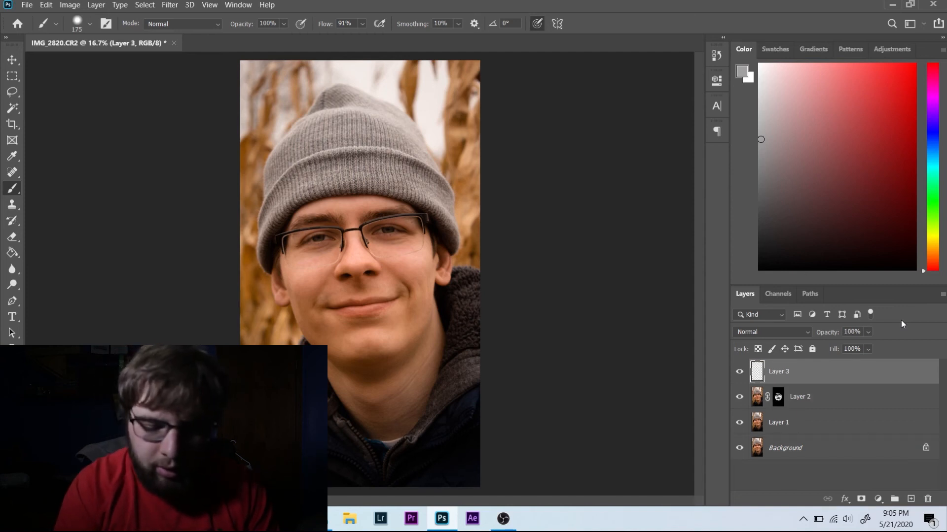
pyautogui.hotkey('ctrl', 'shift', 'alt', 'e')
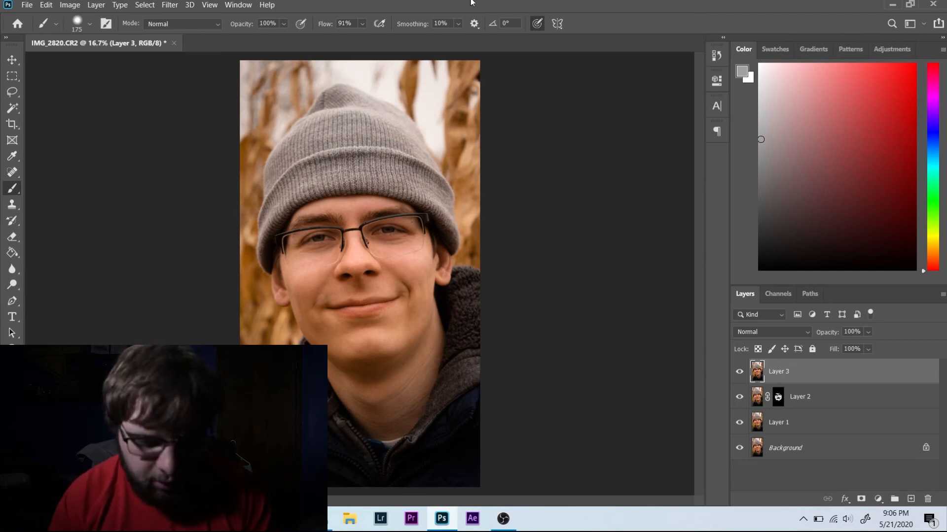
pyautogui.hotkey('ctrl', 'shift', 'u')
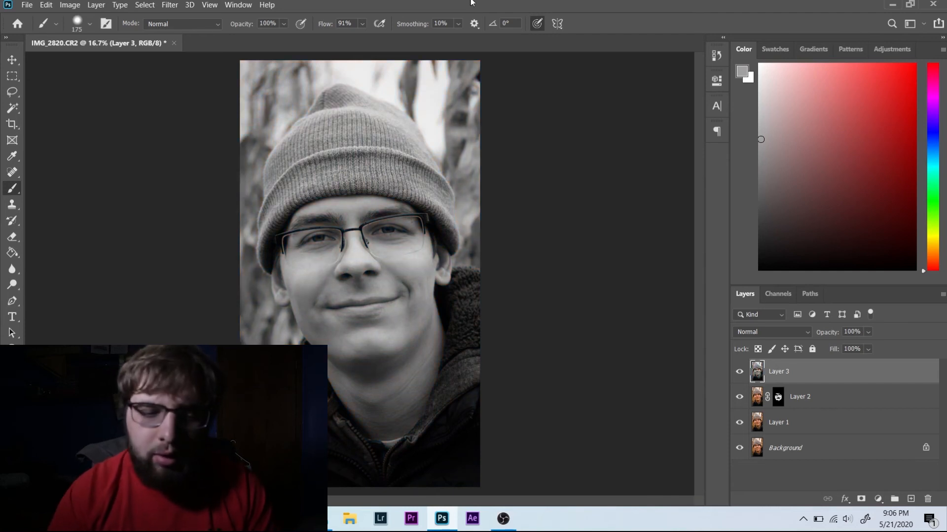
# - Apply a High Pass filter with a 5.5-pixel radius to the desaturated layer
pyautogui.click(169, 5)
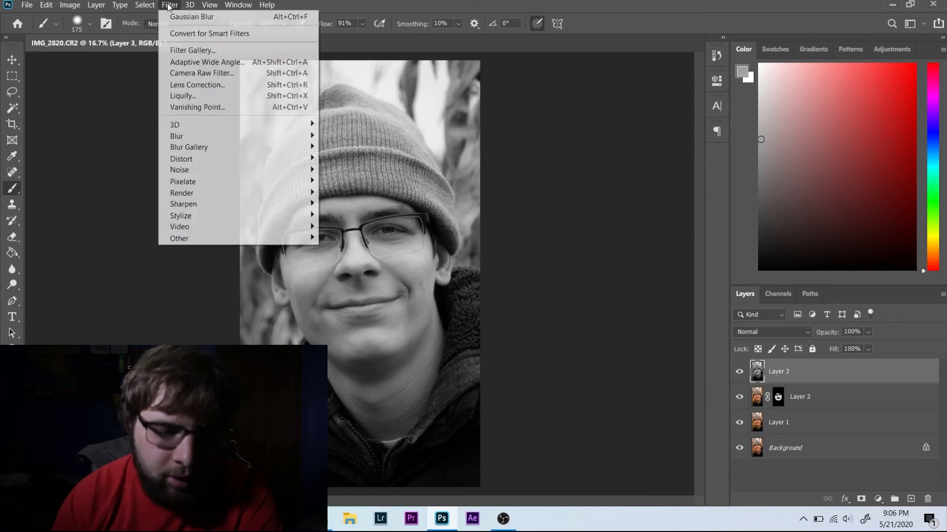
pyautogui.moveTo(212, 242)
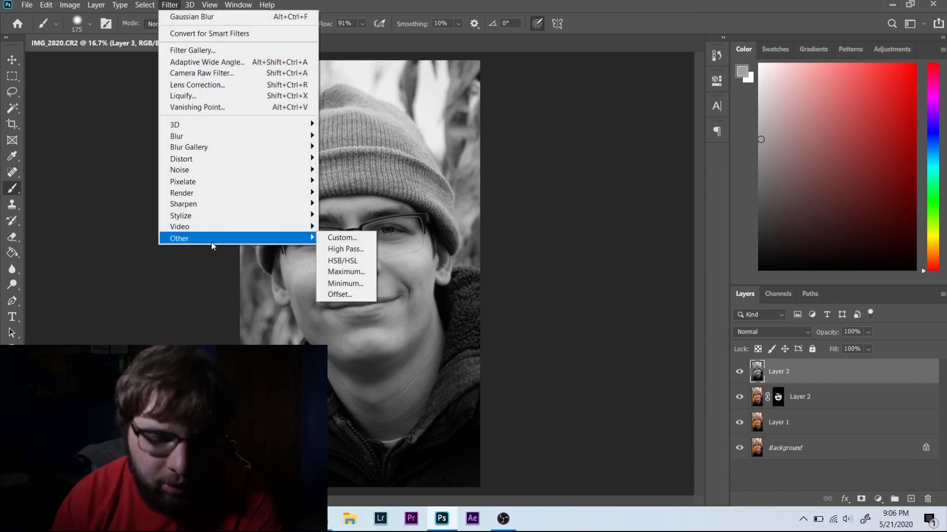
pyautogui.click(345, 249)
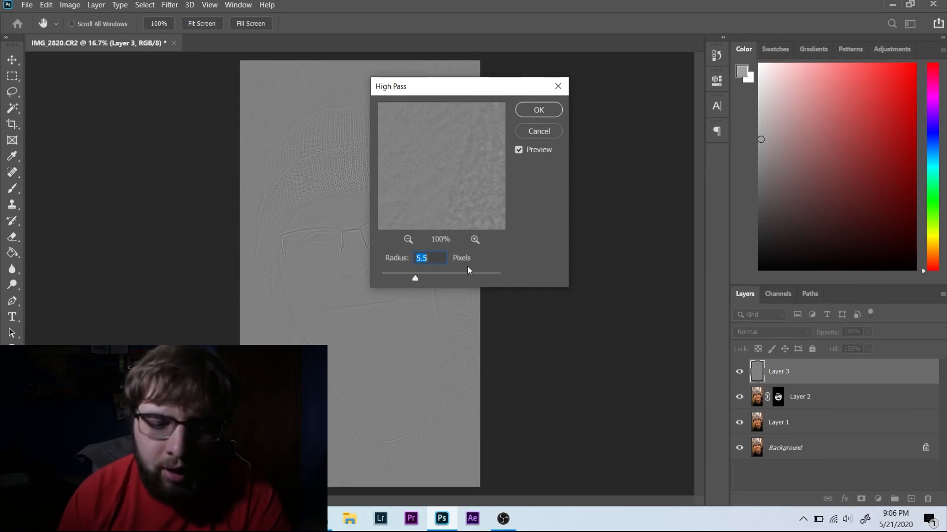
pyautogui.press('Return')
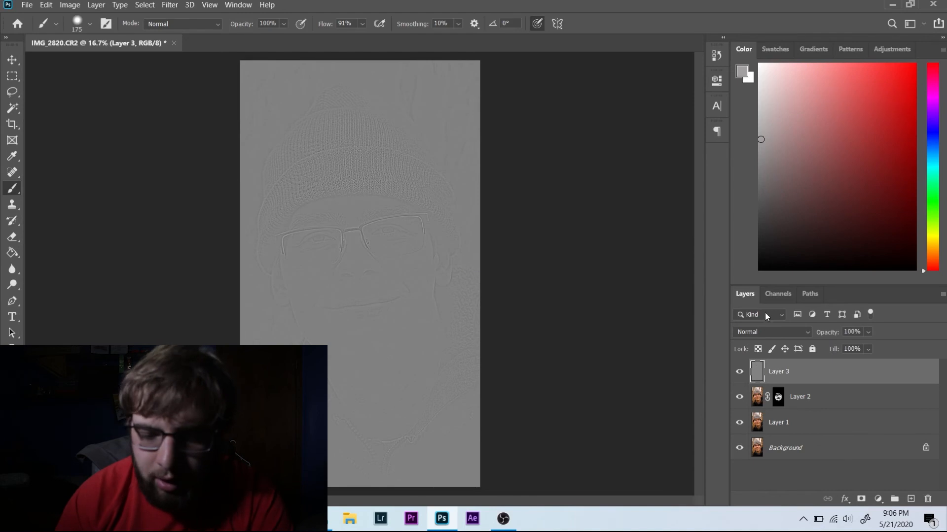
# - Sharpen the portrait by blending the High Pass layer in Overlay mode at 79% opacity
pyautogui.click(778, 332)
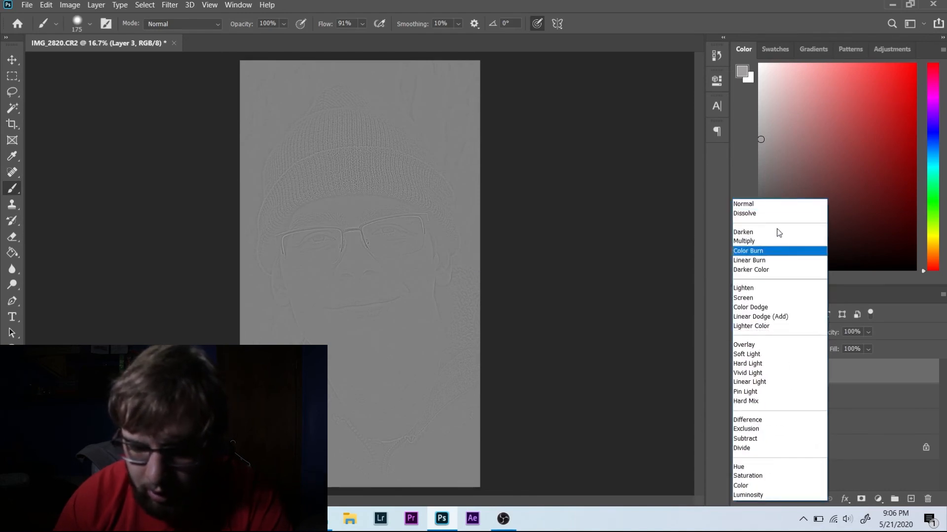
pyautogui.click(744, 344)
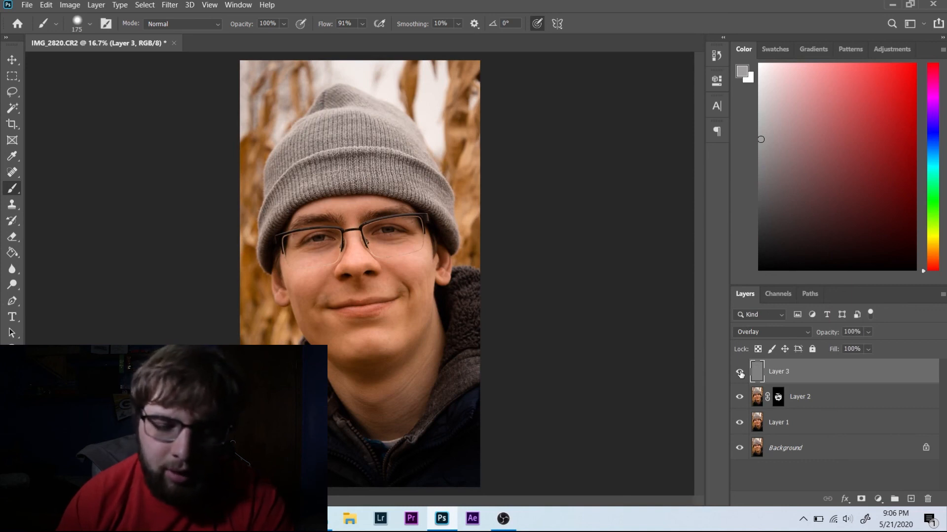
pyautogui.click(868, 332)
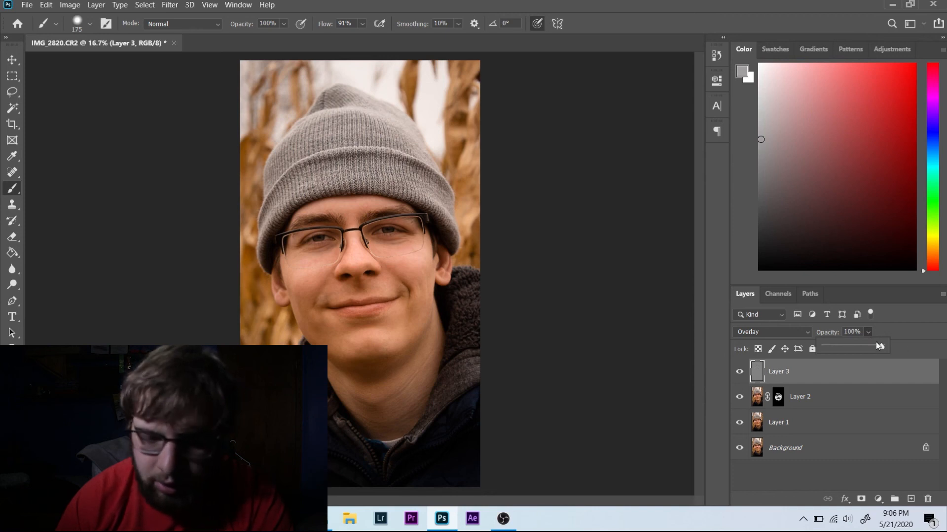
pyautogui.moveTo(881, 347); pyautogui.dragTo(850, 361)
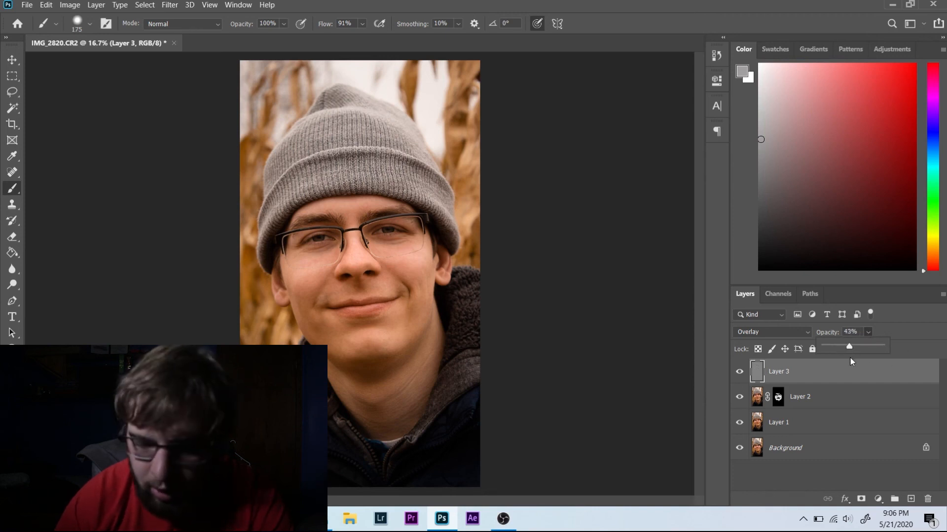
pyautogui.press('Return')
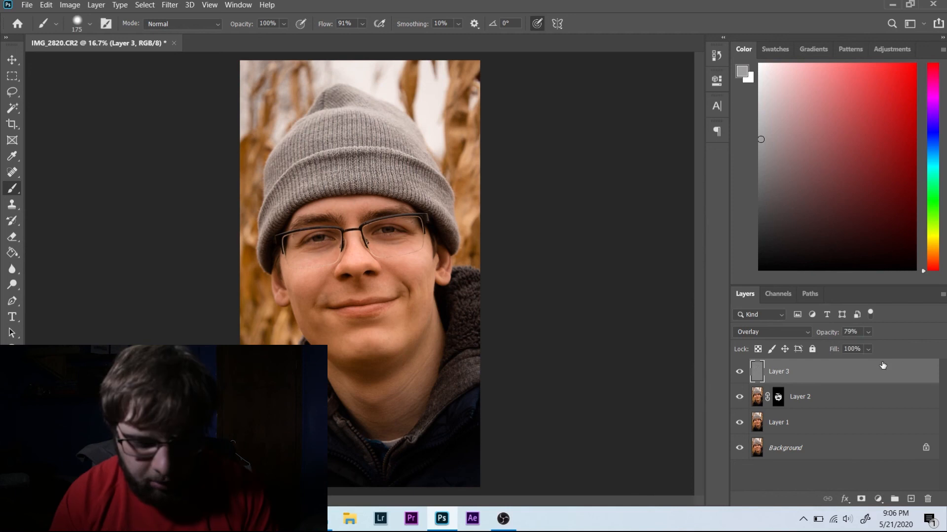
# - Stamp all visible layers onto a new top layer and open it in the Camera Raw Filter
pyautogui.hotkey('ctrl', 'shift', 'alt', 'n')
pyautogui.hotkey('ctrl', 'shift', 'alt', 'e')
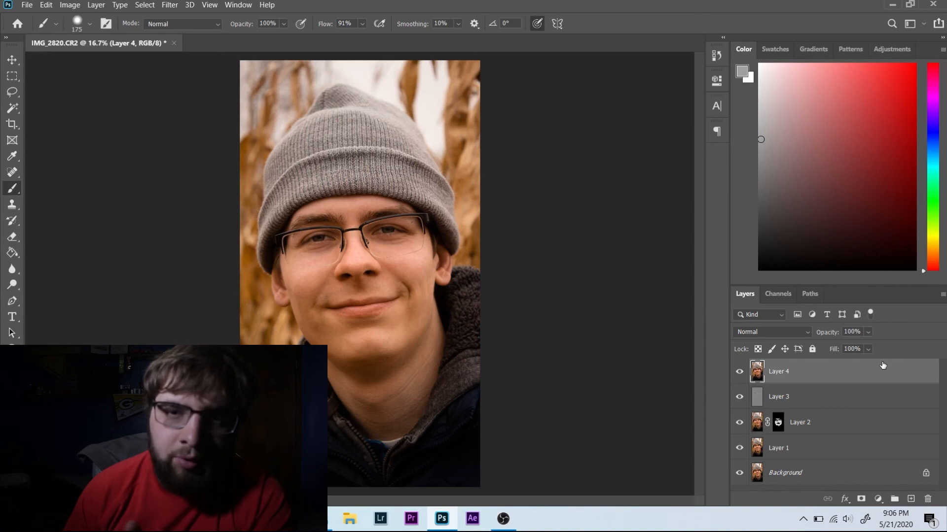
pyautogui.click(170, 5)
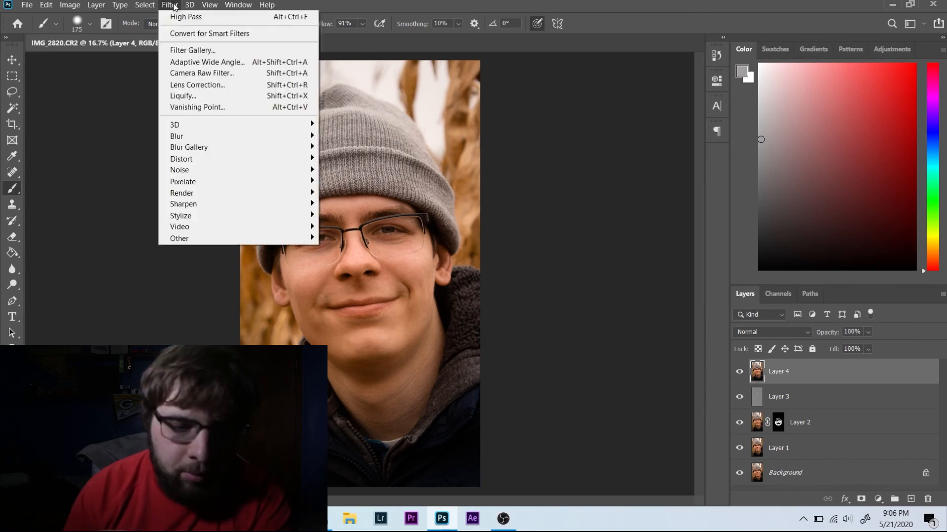
pyautogui.click(190, 72)
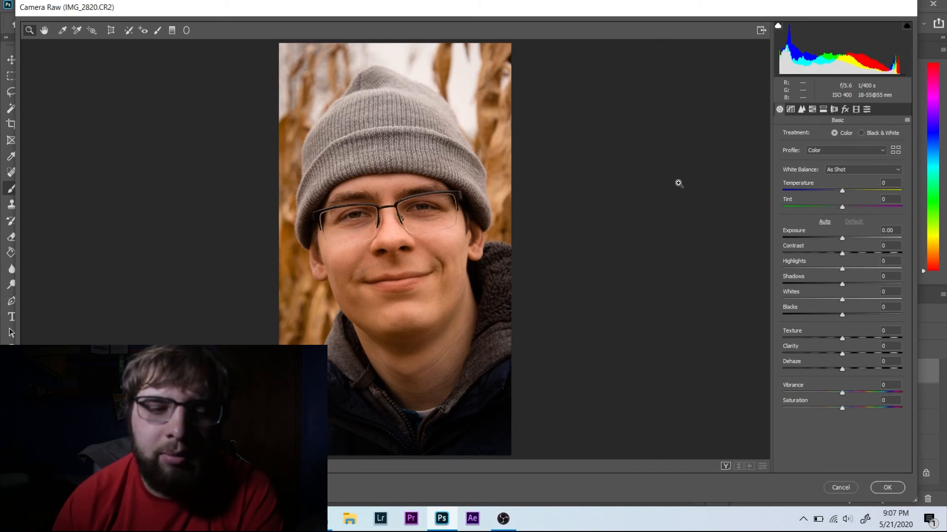
# - Place a small radial filter around the eye on the image's left side and limit its effect to the inside
pyautogui.press('j')
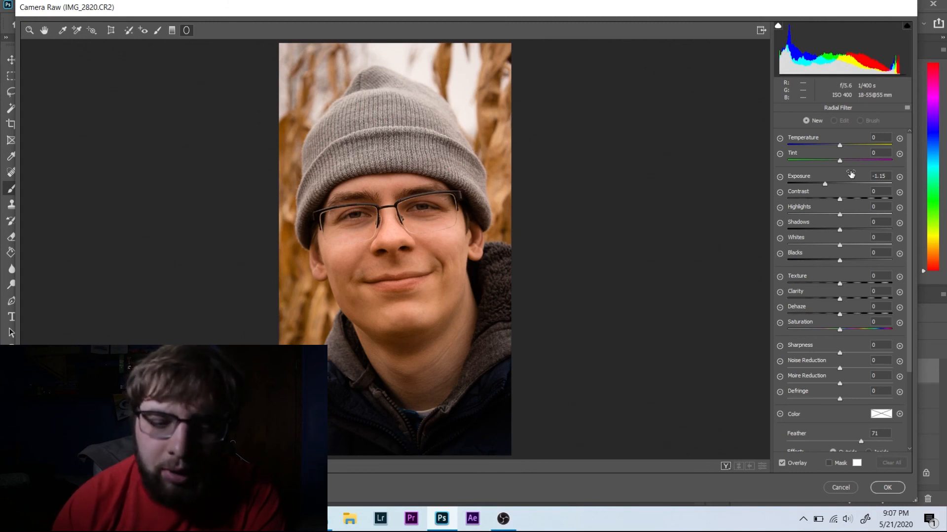
pyautogui.hotkey('ctrl', '+')
pyautogui.hotkey('ctrl', '+')
pyautogui.moveTo(313, 182); pyautogui.dragTo(289, 170)
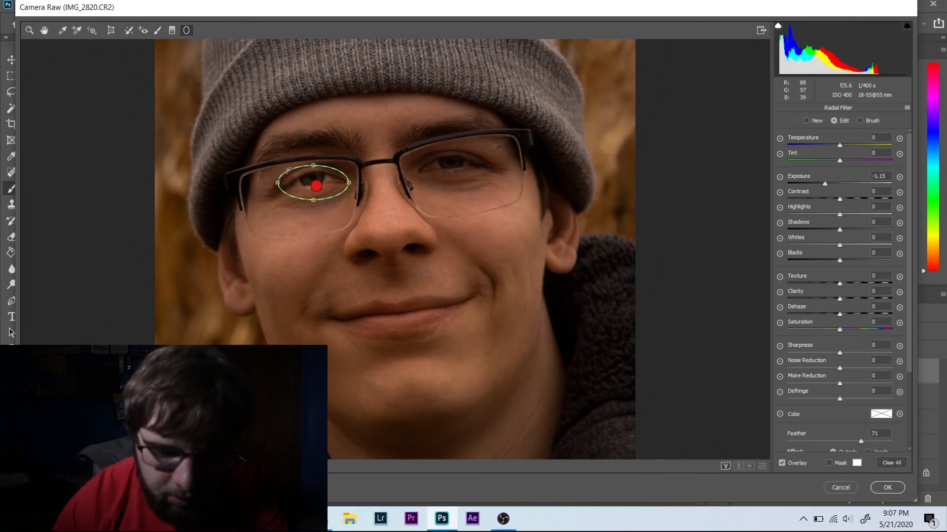
pyautogui.moveTo(347, 183); pyautogui.dragTo(315, 188)
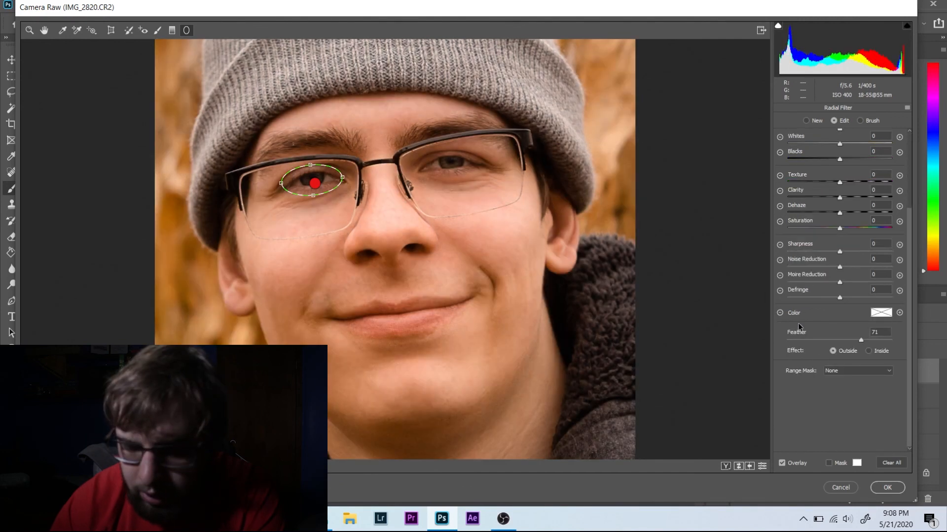
pyautogui.click(868, 351)
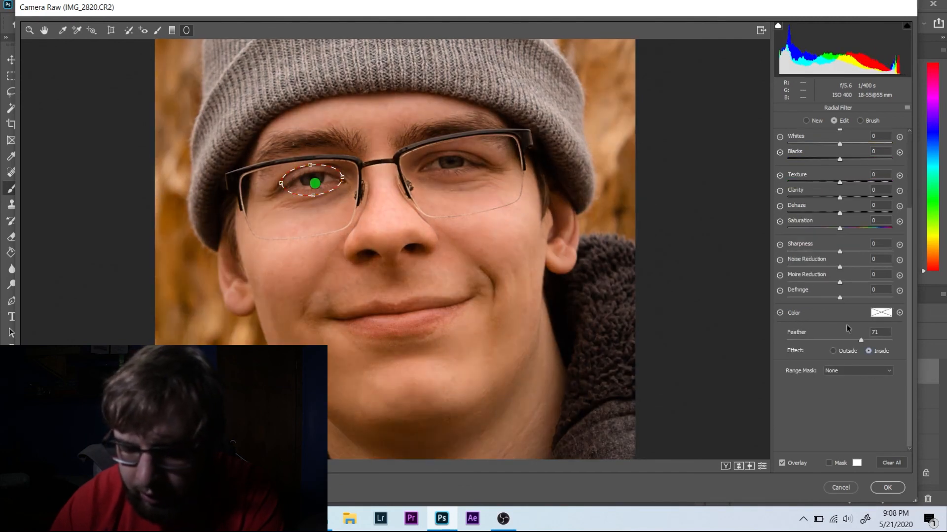
# - Brighten and enhance the eye with Exposure +0.40, Whites +11, Texture +8, Clarity +27 and Saturation +20
pyautogui.scroll(3, 843, 325)
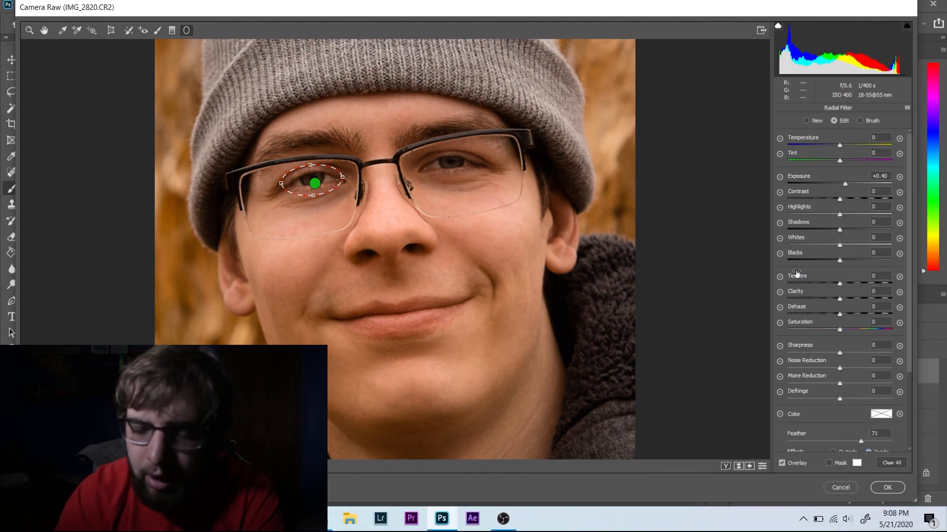
pyautogui.moveTo(845, 184); pyautogui.dragTo(842, 185)
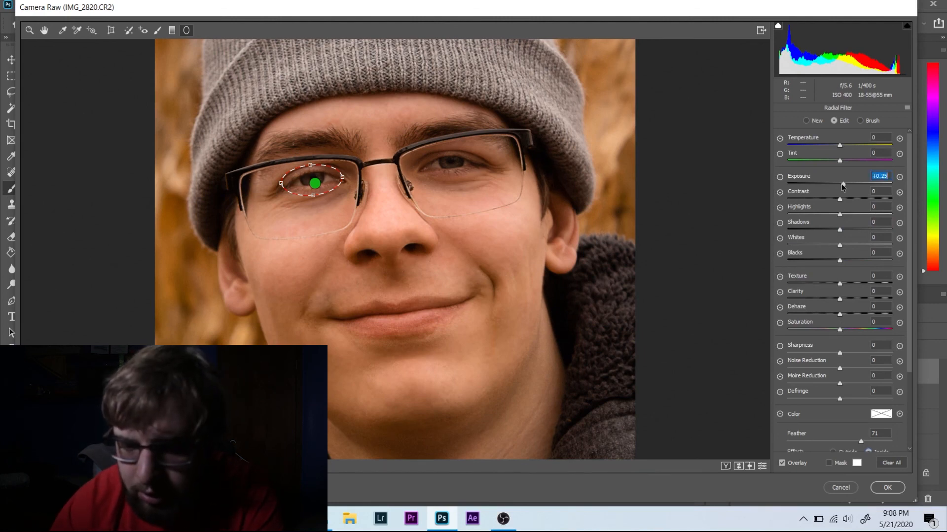
pyautogui.moveTo(840, 245); pyautogui.dragTo(855, 249)
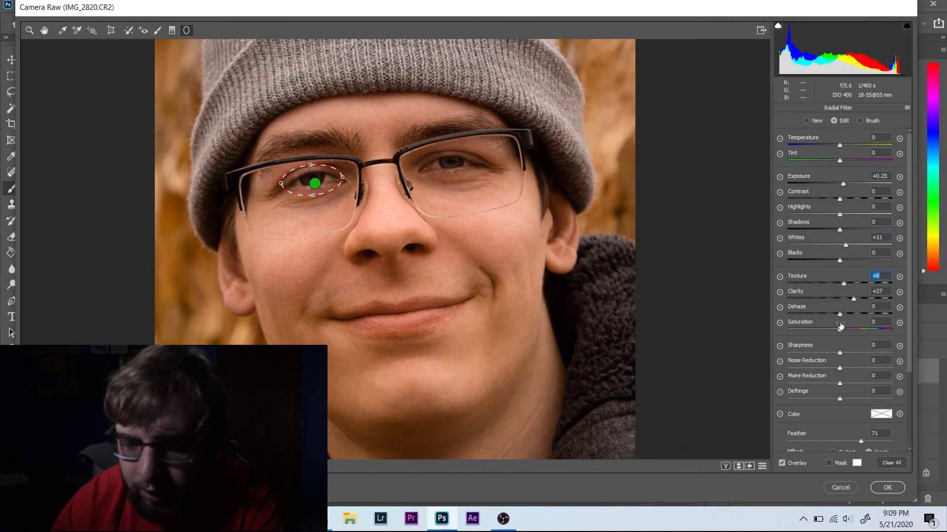
pyautogui.moveTo(840, 332); pyautogui.dragTo(850, 332)
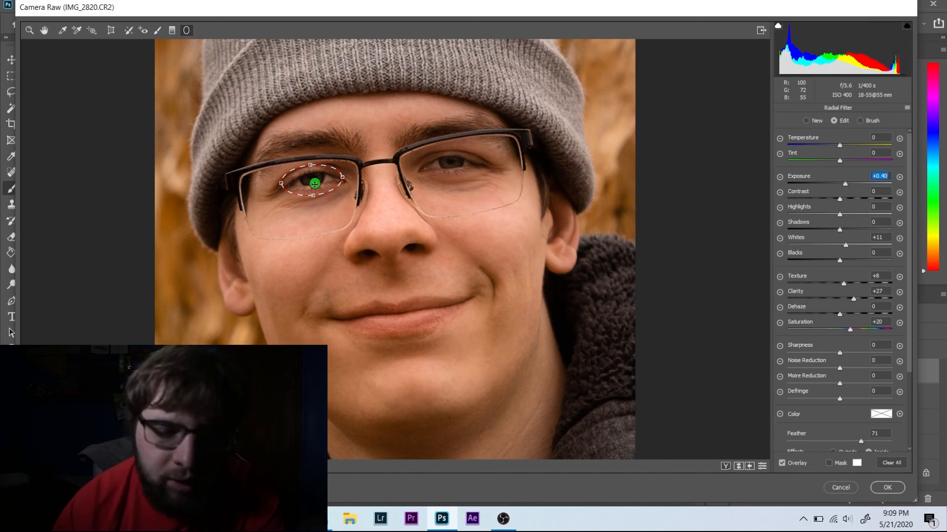
# - Duplicate the radial filter onto the other eye and apply the Camera Raw adjustments to the layer
pyautogui.rightClick(315, 186)
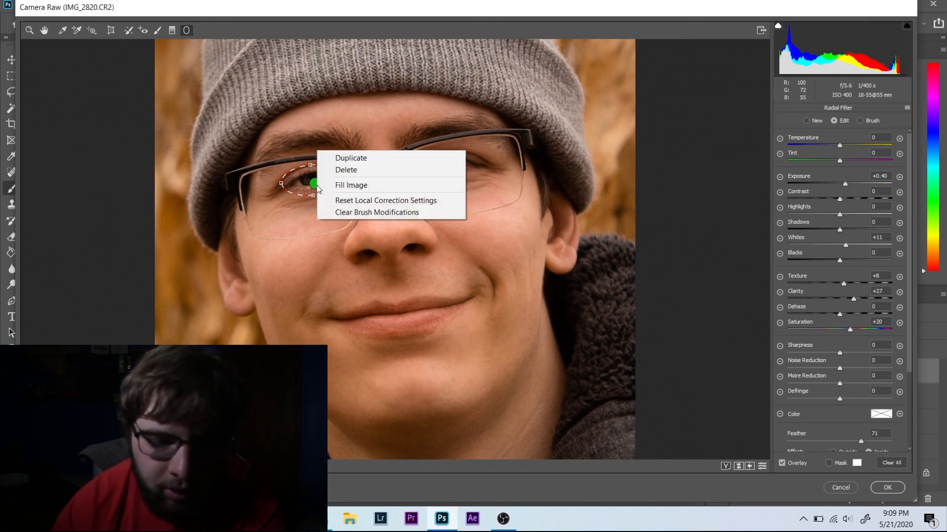
pyautogui.click(351, 158)
pyautogui.moveTo(312, 184); pyautogui.dragTo(490, 163)
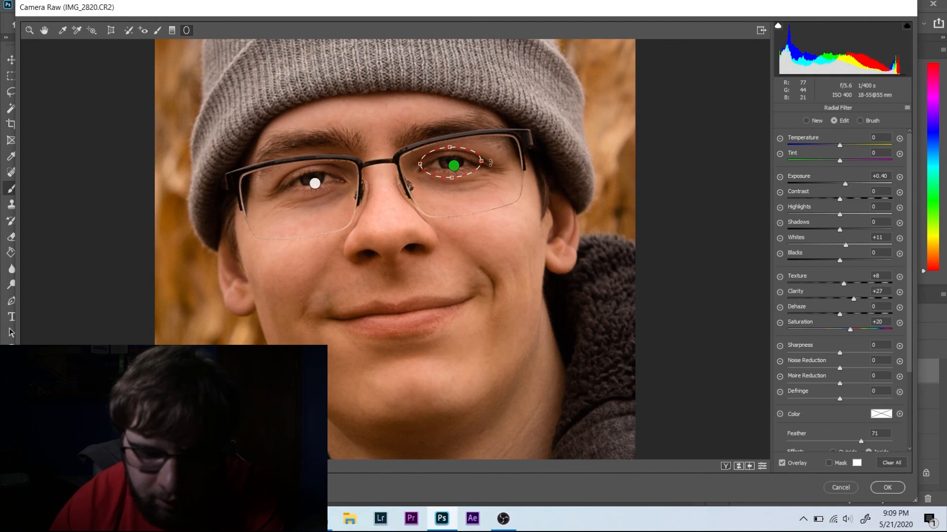
pyautogui.click(885, 488)
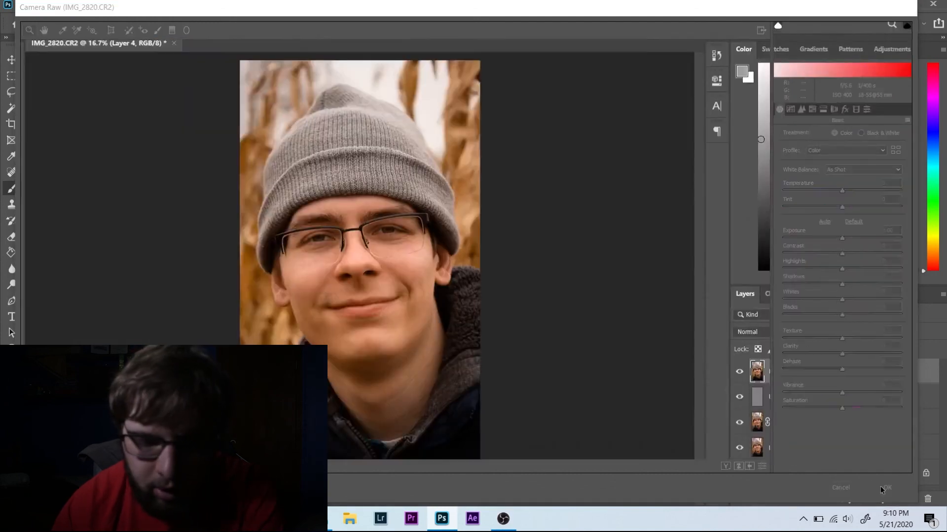